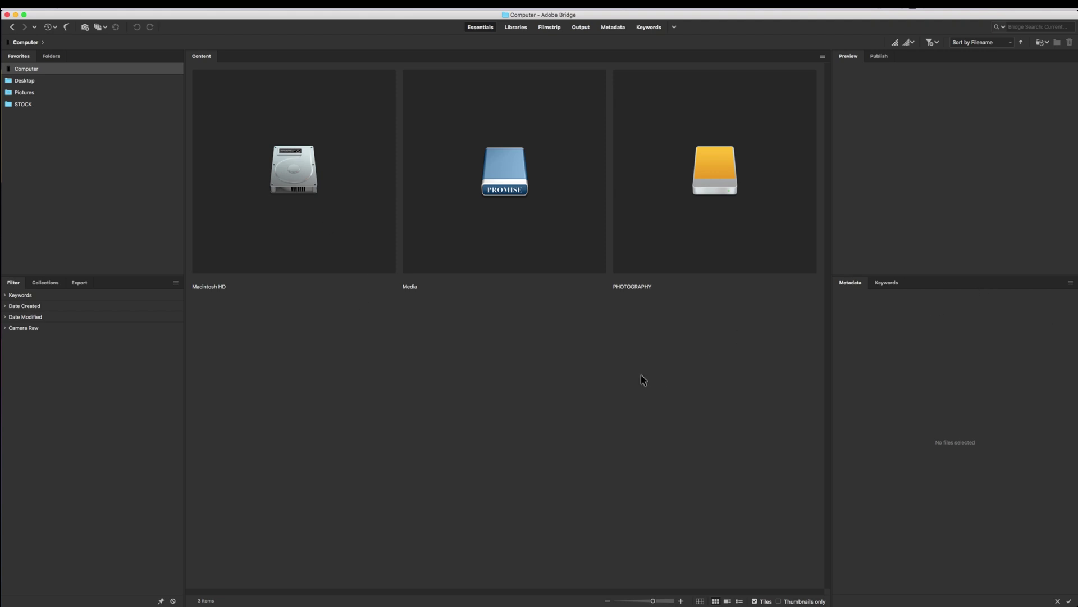
Step: Preview the Macintosh HD, Media and PHOTOGRAPHY drives, then open the PHOTOGRAPHY drive
{"action": "left_click", "coordinate": [308, 208]}
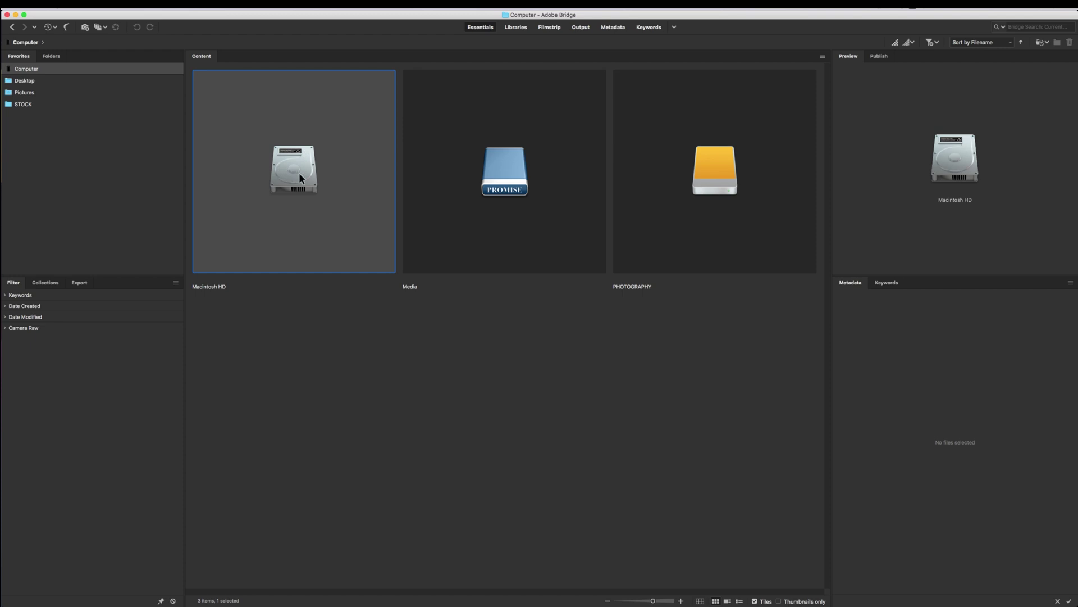
{"action": "left_click", "coordinate": [515, 171]}
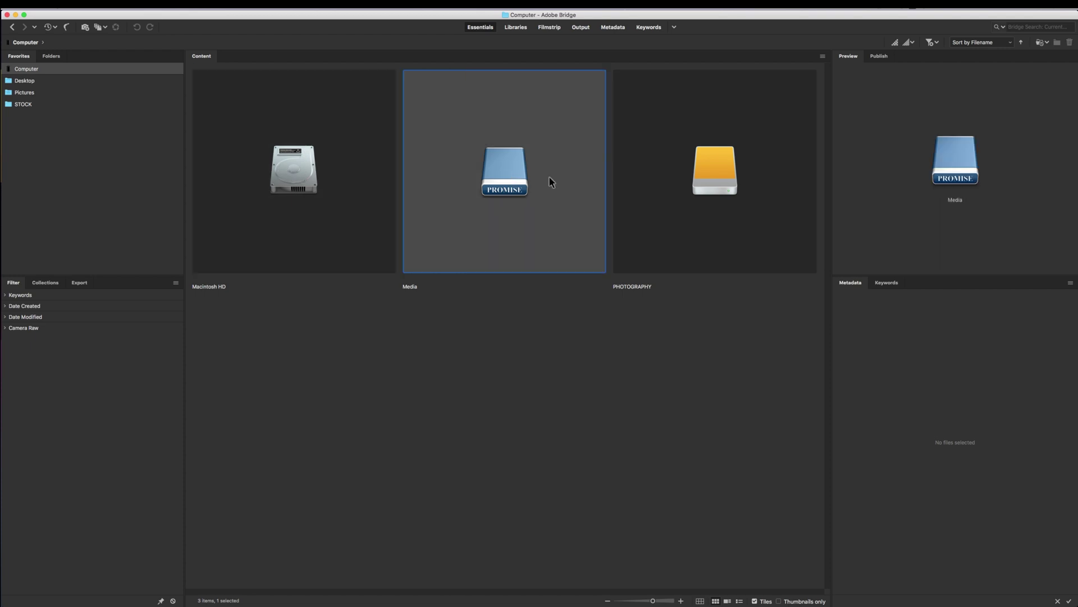
{"action": "left_click", "coordinate": [692, 173]}
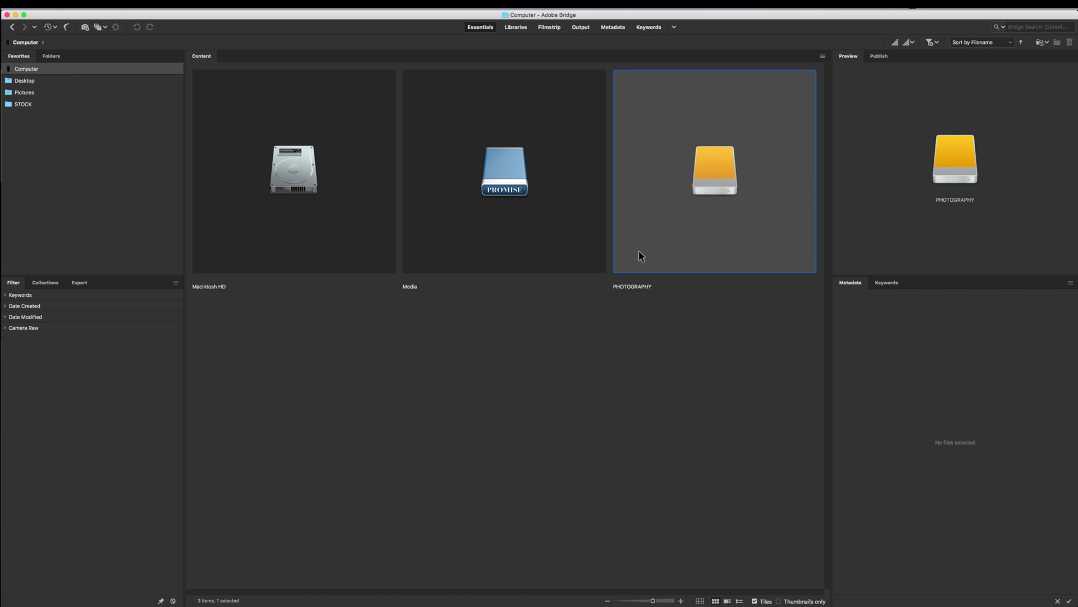
{"action": "double_click", "coordinate": [717, 164]}
{"action": "scroll", "coordinate": [455, 296], "scroll_direction": "down", "scroll_amount": 4}
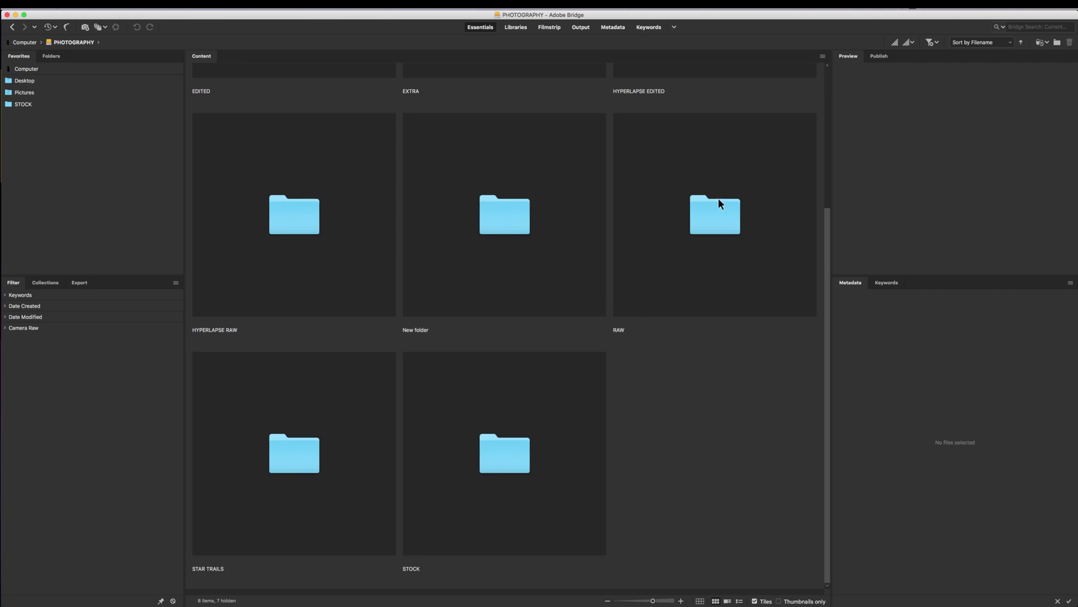
Step: Peek into the RAW folder, return to PHOTOGRAPHY and select the STOCK folder
{"action": "double_click", "coordinate": [720, 229]}
{"action": "scroll", "coordinate": [495, 260], "scroll_direction": "down", "scroll_amount": 10}
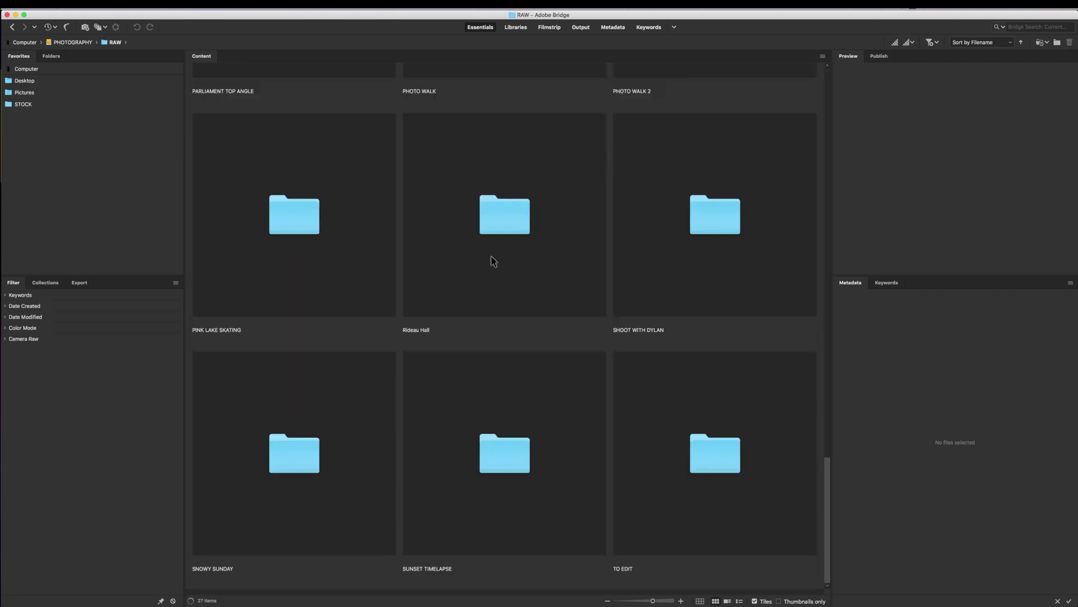
{"action": "scroll", "coordinate": [455, 389], "scroll_direction": "up", "scroll_amount": 6}
{"action": "left_click", "coordinate": [75, 42]}
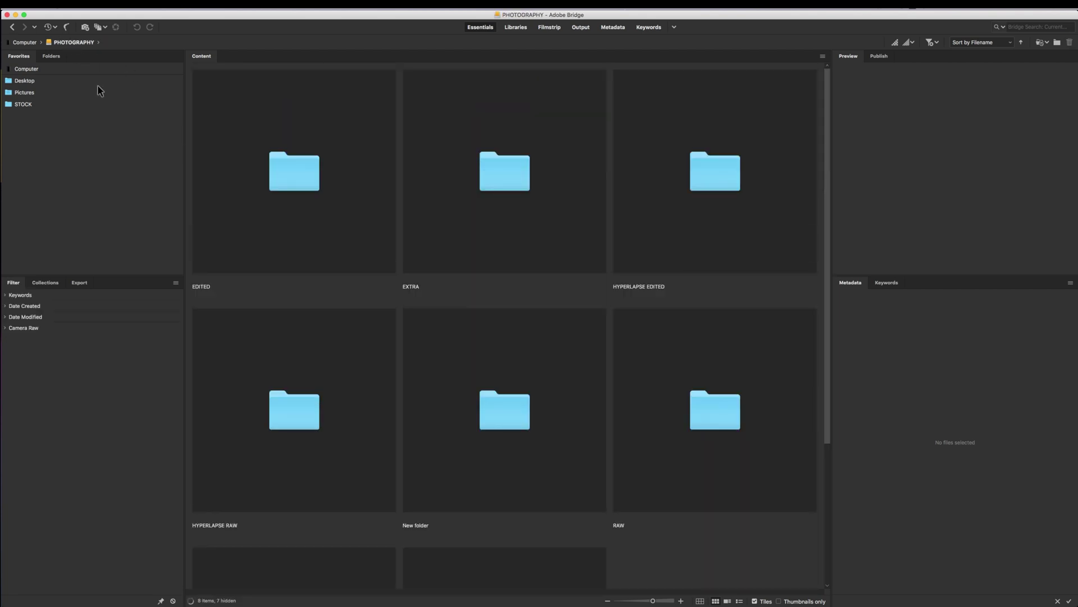
{"action": "scroll", "coordinate": [330, 290], "scroll_direction": "down", "scroll_amount": 4}
{"action": "left_click", "coordinate": [505, 478]}
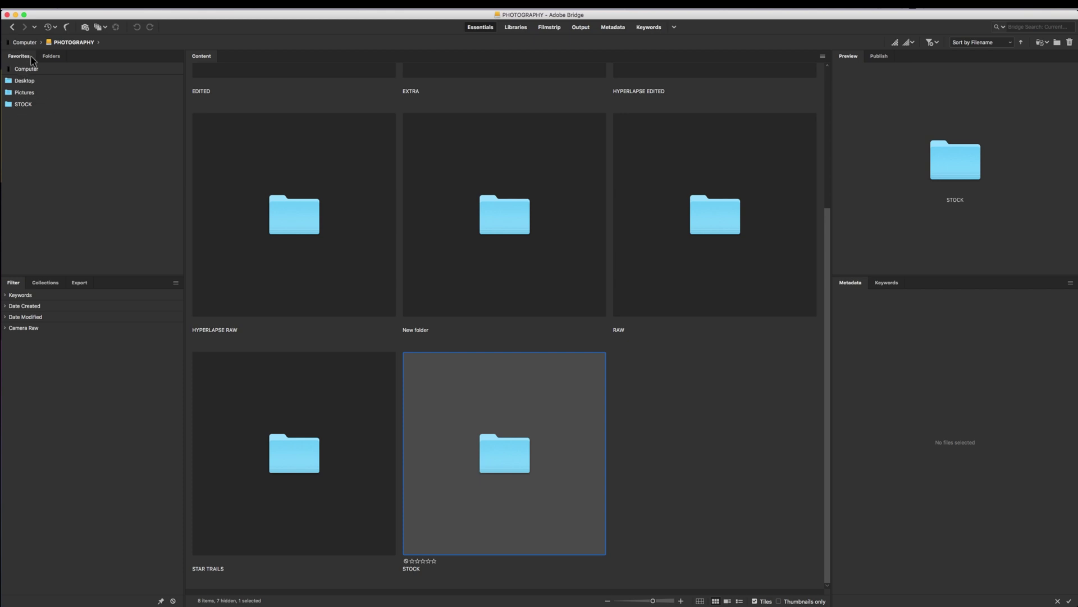
Step: Add the STOCK folder to Favorites, then open RAW to list its CAMP, FRANCE and other shoots
{"action": "left_click", "coordinate": [226, 4]}
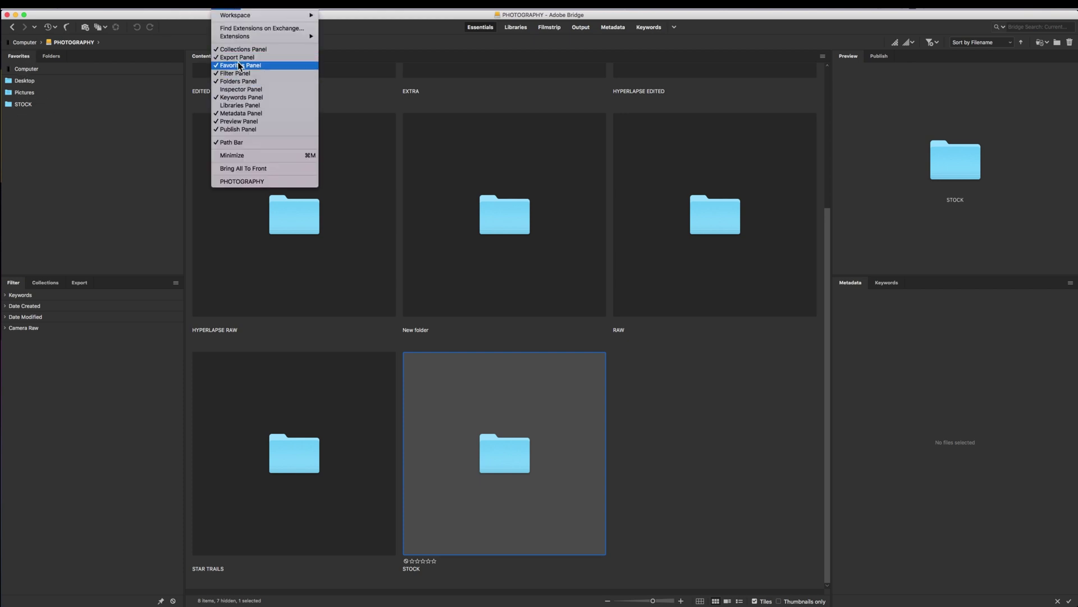
{"action": "left_click", "coordinate": [106, 133]}
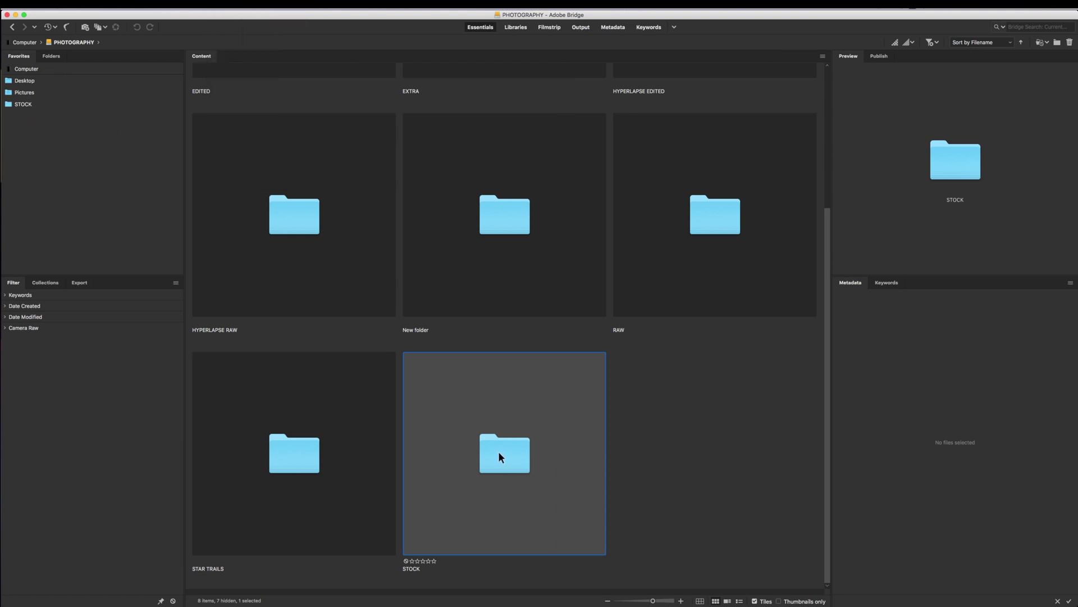
{"action": "left_click_drag", "start_coordinate": [498, 451], "coordinate": [44, 110]}
{"action": "double_click", "coordinate": [716, 218]}
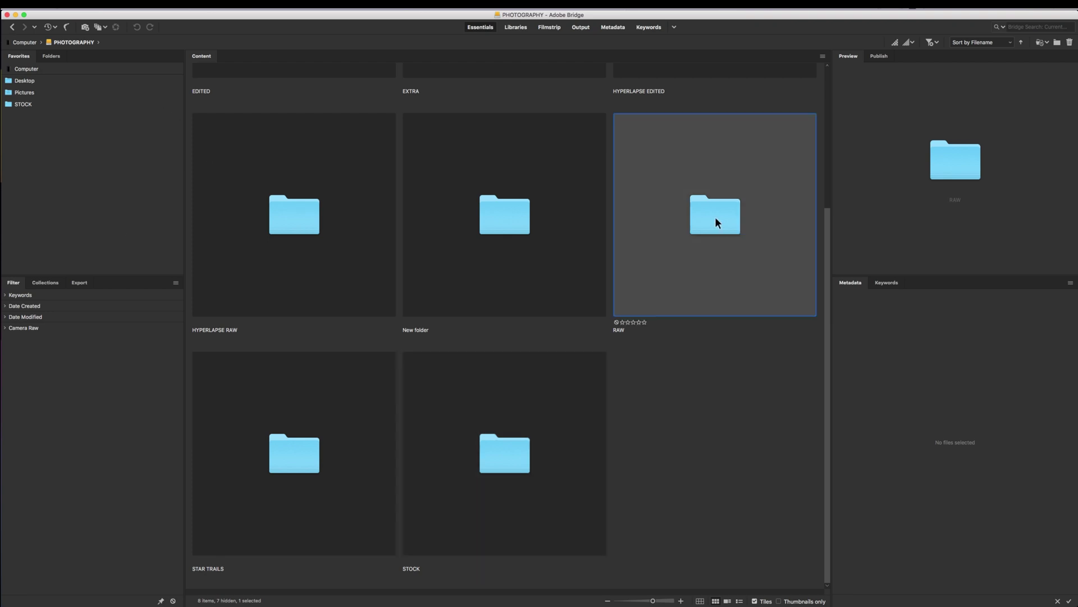
{"action": "scroll", "coordinate": [416, 265], "scroll_direction": "up", "scroll_amount": 10}
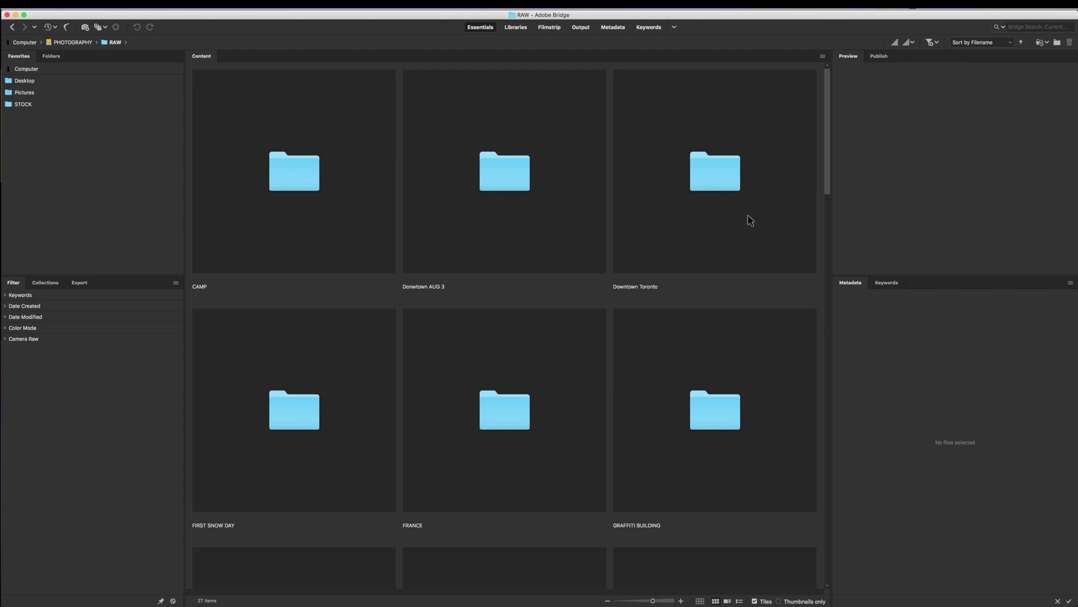
Step: Open the FIRST SNOW DAY folder and scroll down through its 189 raw thumbnails
{"action": "double_click", "coordinate": [290, 428]}
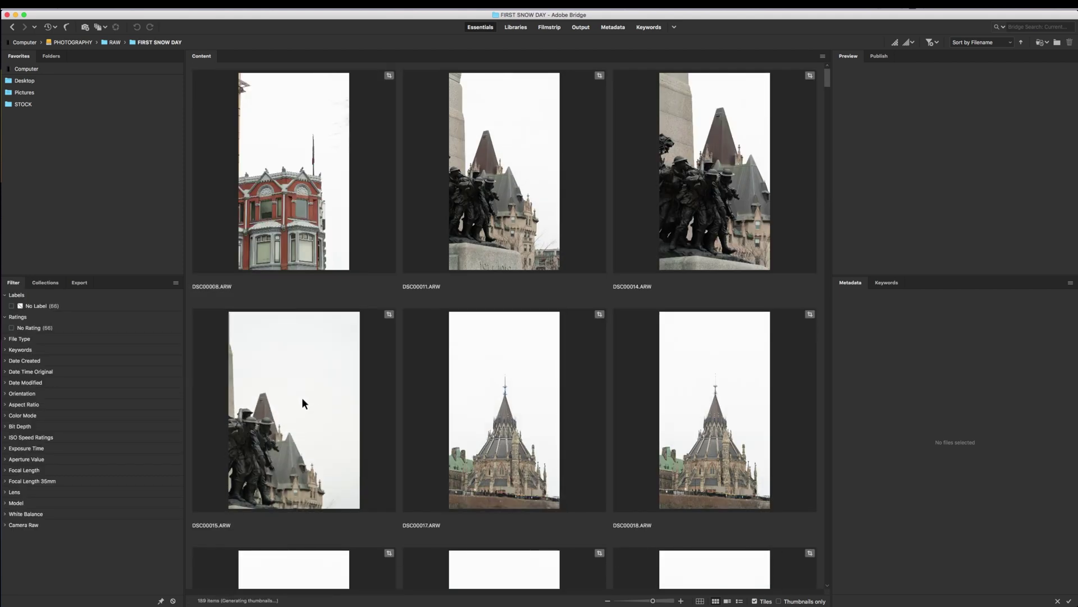
{"action": "scroll", "coordinate": [302, 398], "scroll_direction": "down", "scroll_amount": 4}
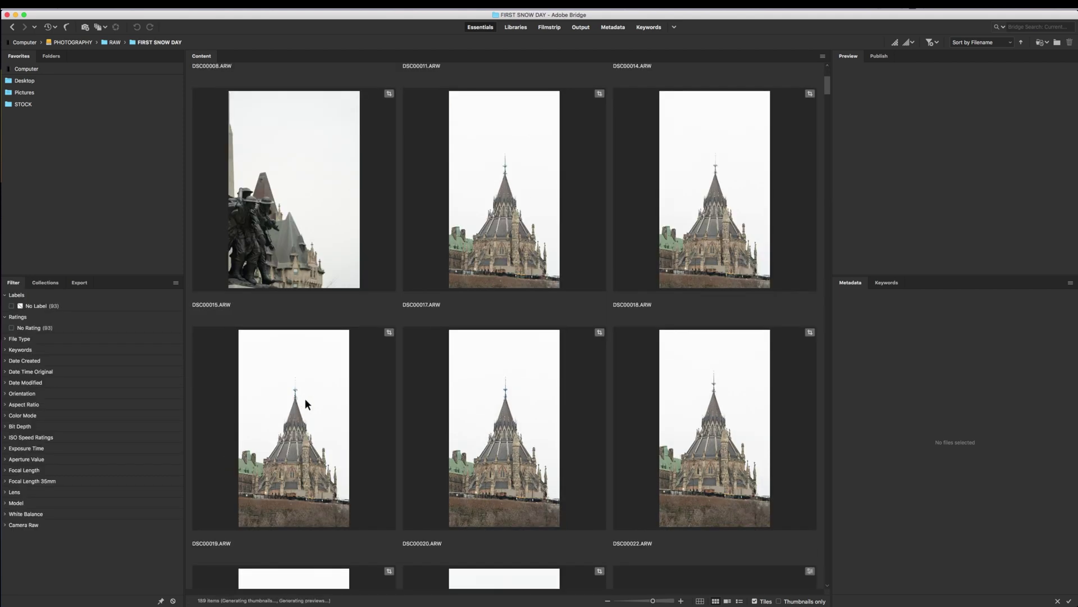
{"action": "scroll", "coordinate": [321, 355], "scroll_direction": "down", "scroll_amount": 15}
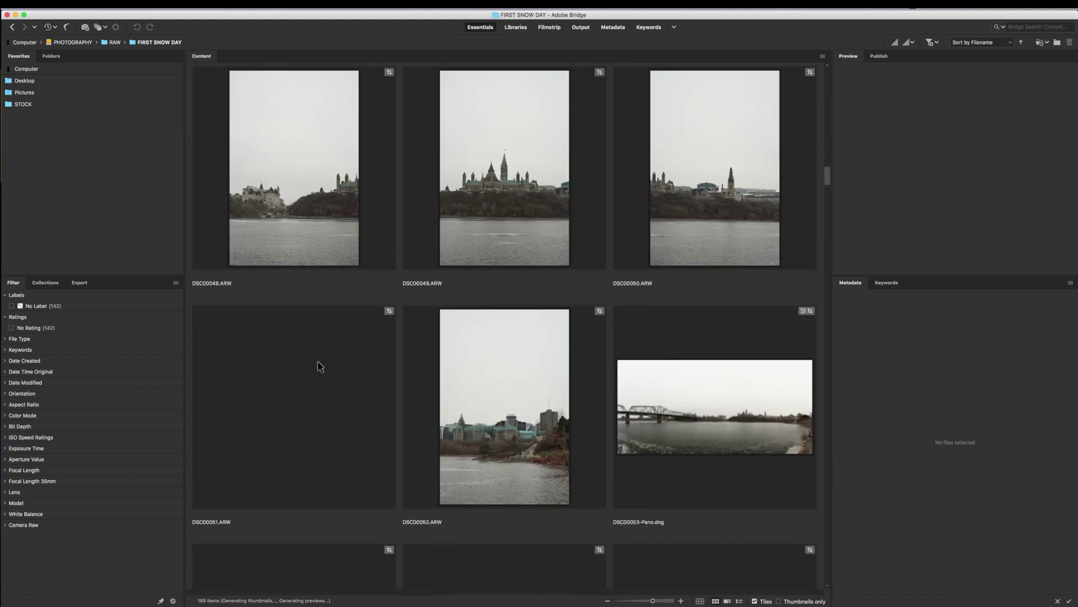
{"action": "scroll", "coordinate": [318, 366], "scroll_direction": "down", "scroll_amount": 5}
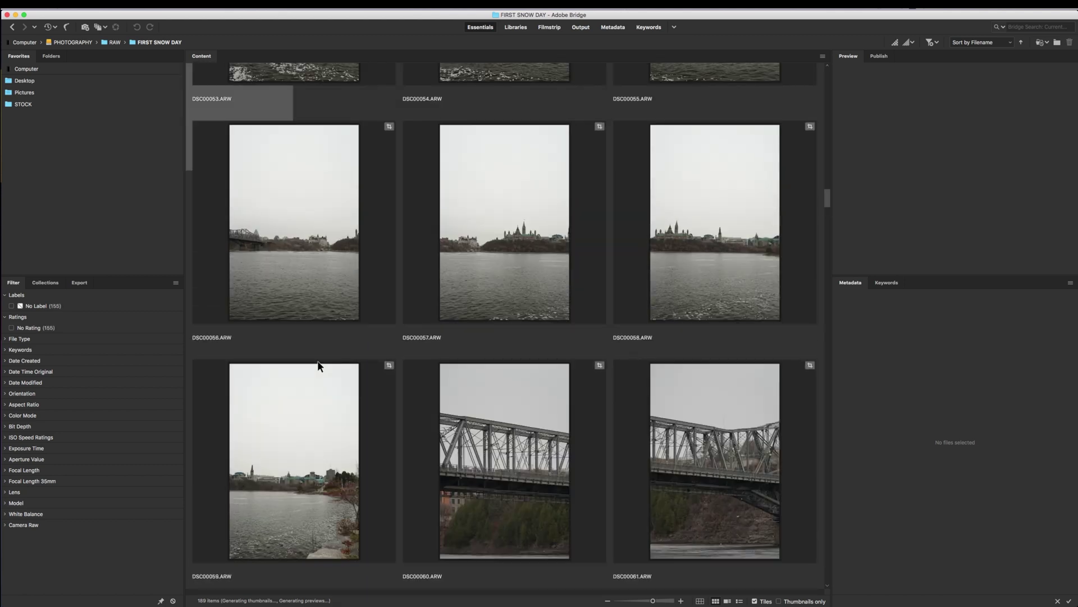
{"action": "scroll", "coordinate": [318, 366], "scroll_direction": "down", "scroll_amount": 6}
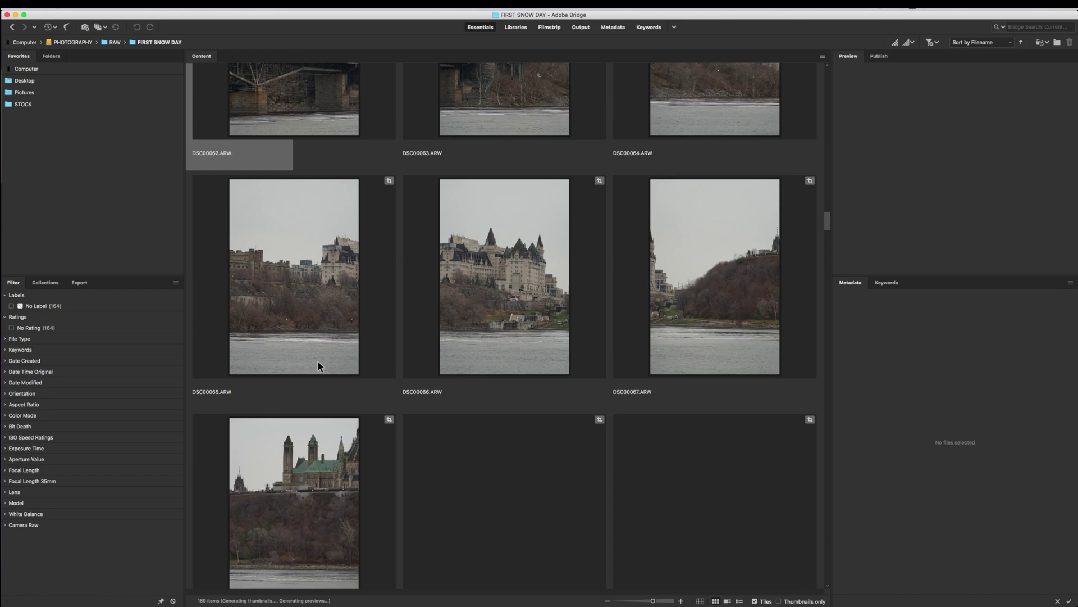
{"action": "scroll", "coordinate": [317, 368], "scroll_direction": "down", "scroll_amount": 7}
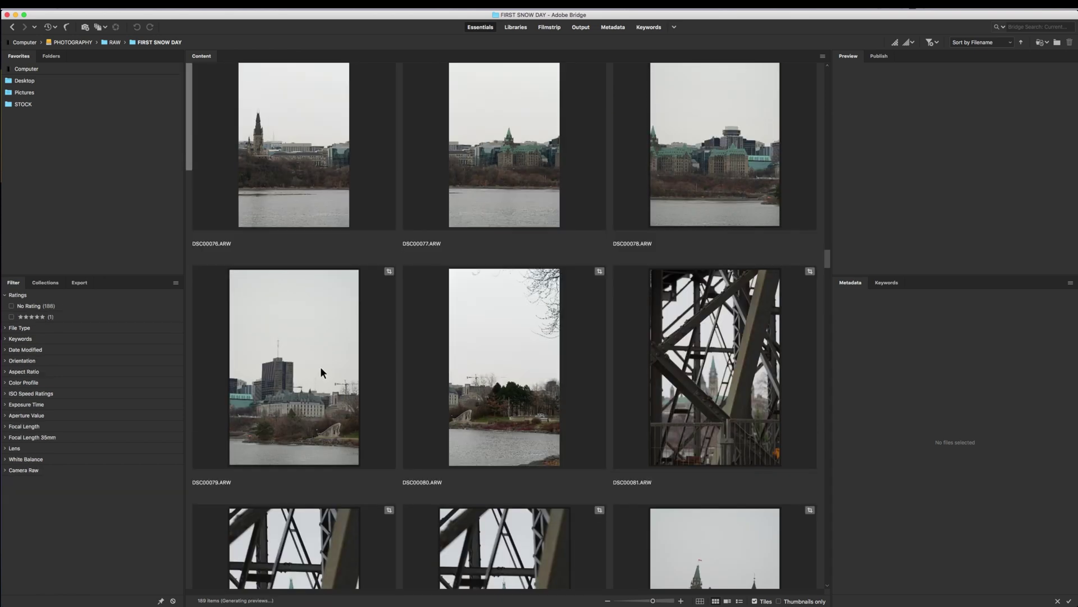
{"action": "scroll", "coordinate": [321, 366], "scroll_direction": "down", "scroll_amount": 4}
{"action": "scroll", "coordinate": [320, 368], "scroll_direction": "down", "scroll_amount": 6}
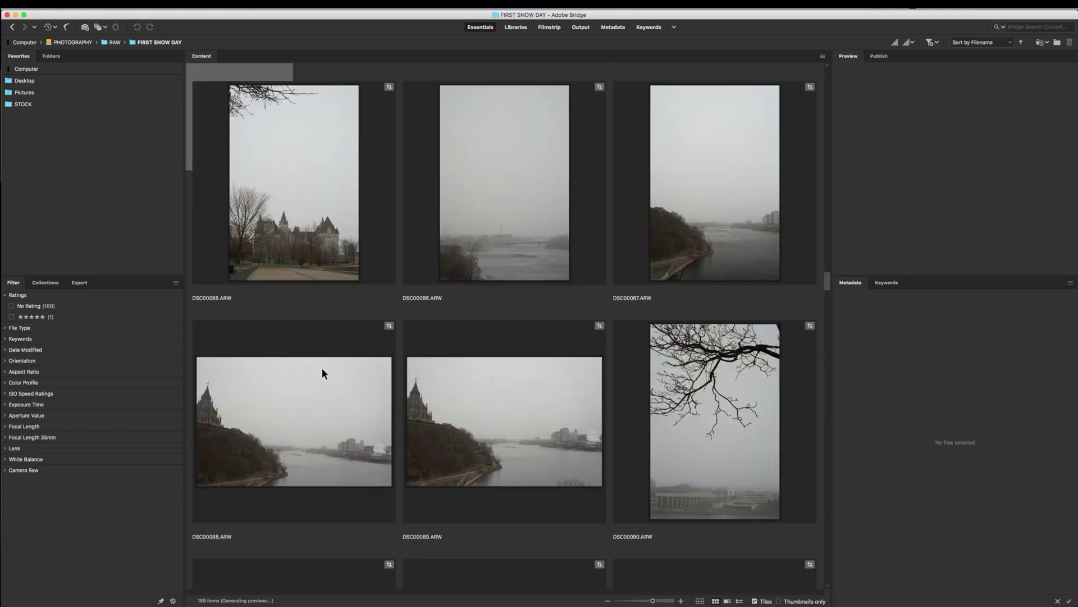
{"action": "scroll", "coordinate": [322, 373], "scroll_direction": "down", "scroll_amount": 20}
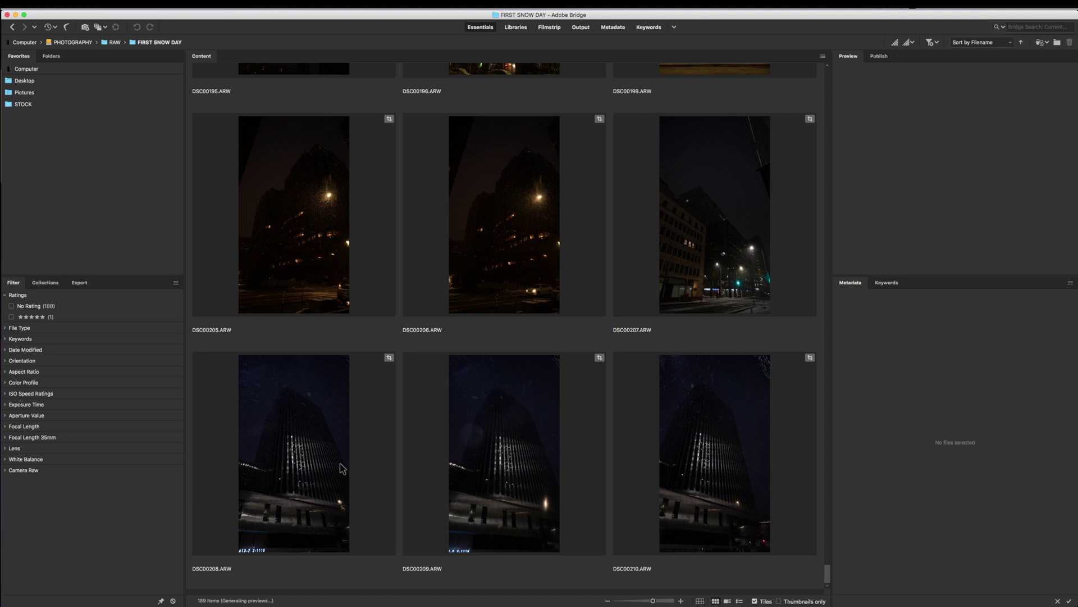
Step: Scroll back up the grid and select the DSC00172 building photo
{"action": "scroll", "coordinate": [533, 375], "scroll_direction": "up", "scroll_amount": 5}
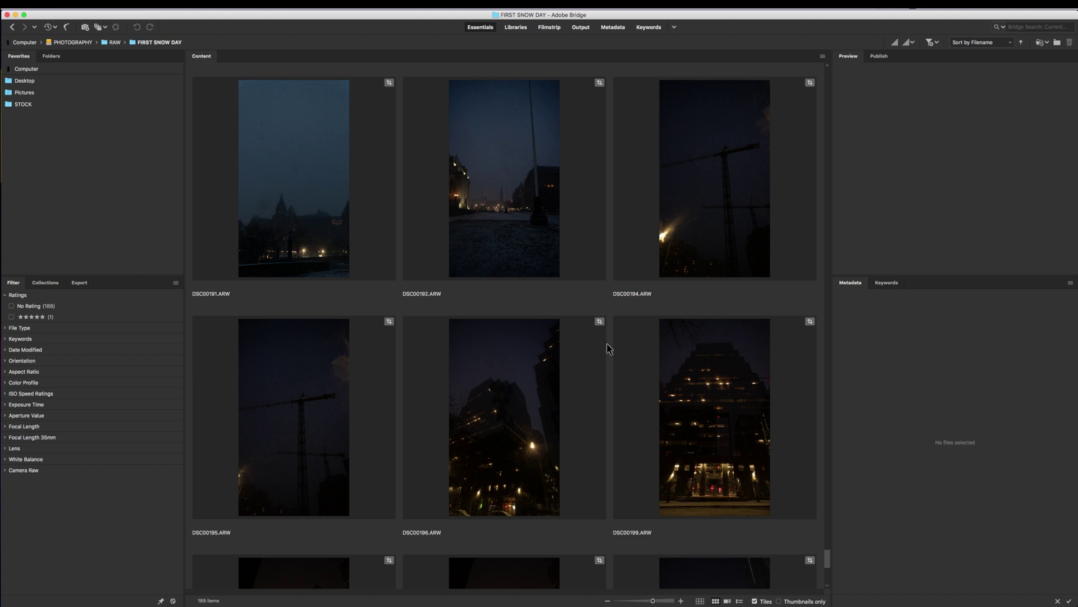
{"action": "scroll", "coordinate": [609, 349], "scroll_direction": "up", "scroll_amount": 2}
{"action": "scroll", "coordinate": [611, 351], "scroll_direction": "up", "scroll_amount": 4}
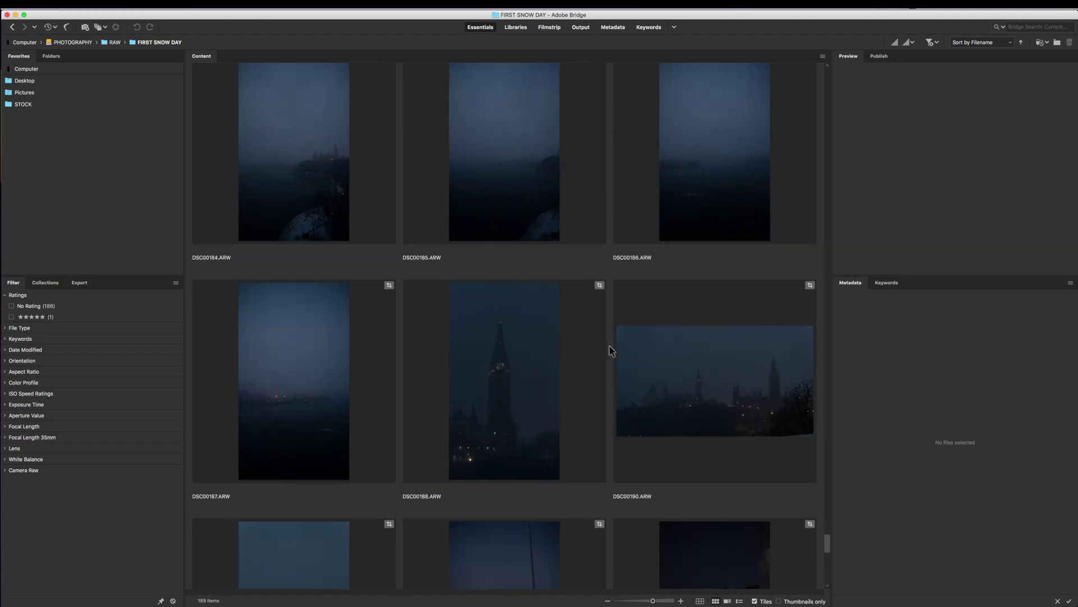
{"action": "scroll", "coordinate": [611, 350], "scroll_direction": "up", "scroll_amount": 2}
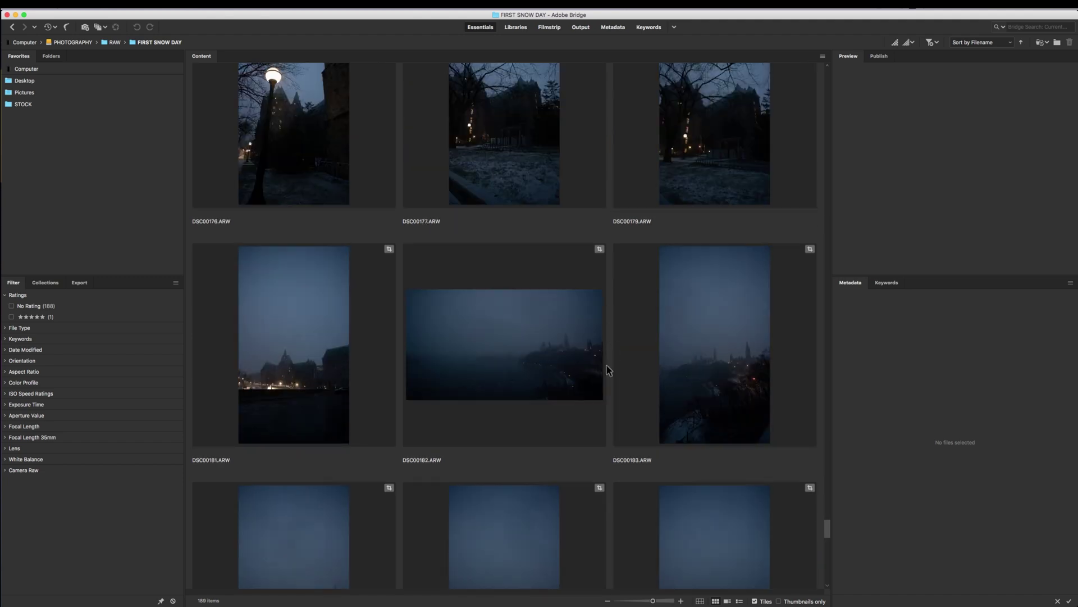
{"action": "scroll", "coordinate": [615, 364], "scroll_direction": "up", "scroll_amount": 2}
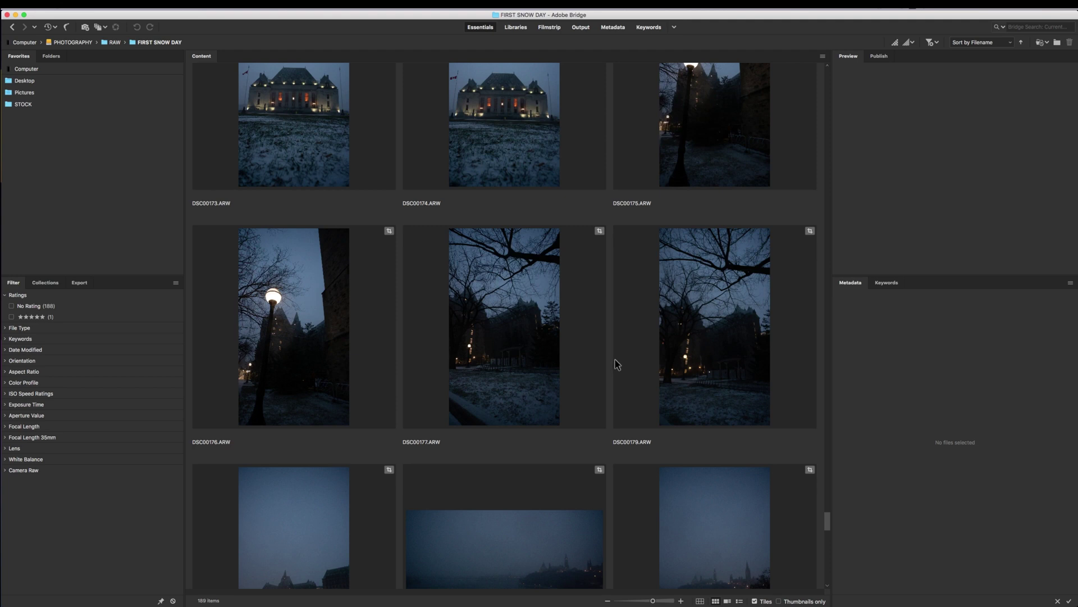
{"action": "scroll", "coordinate": [617, 364], "scroll_direction": "up", "scroll_amount": 2}
{"action": "scroll", "coordinate": [618, 364], "scroll_direction": "up", "scroll_amount": 2}
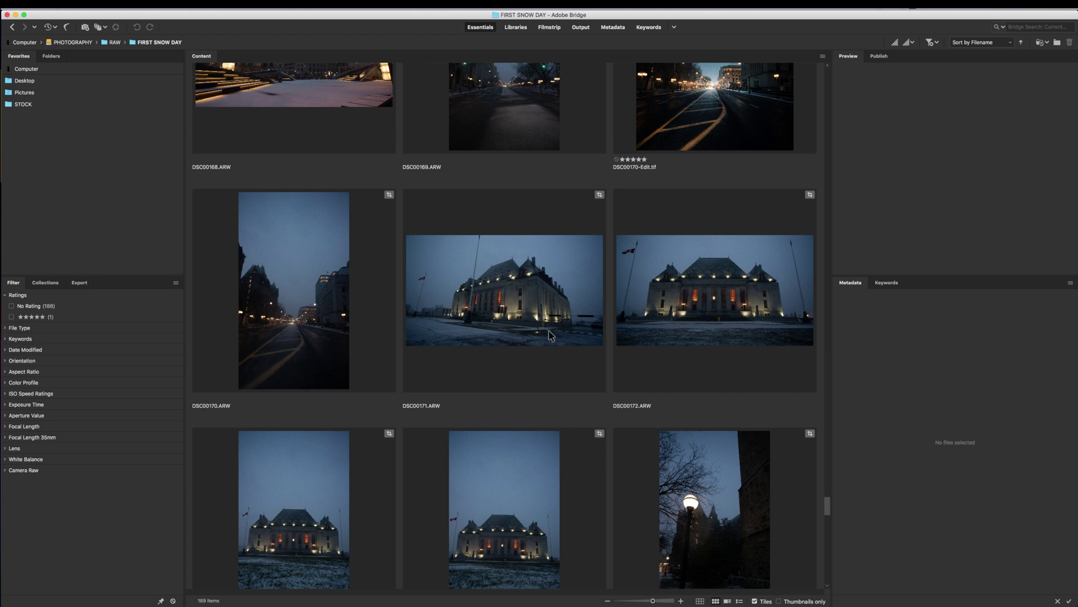
{"action": "left_click", "coordinate": [711, 305]}
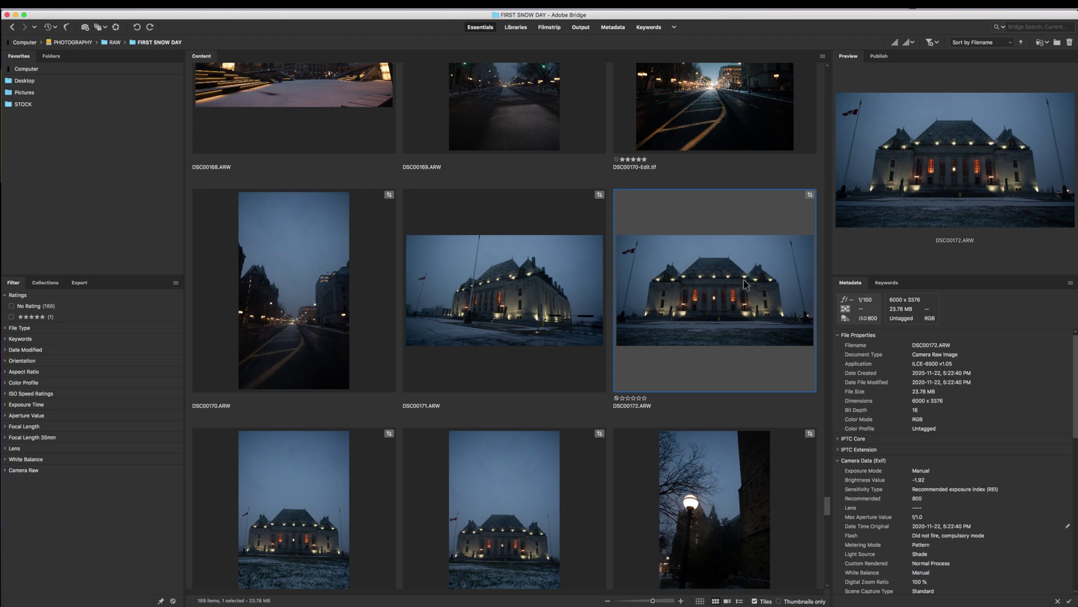
Step: Drag DSC00172 toward the STOCK favorite and settle on a five-star rating
{"action": "left_click_drag", "start_coordinate": [737, 283], "coordinate": [13, 107]}
{"action": "left_click", "coordinate": [633, 399]}
{"action": "left_click", "coordinate": [627, 398]}
{"action": "left_click", "coordinate": [645, 397]}
Step: Create a new keyword 'stock' in the Keywords panel and assign it to DSC00172
{"action": "left_click", "coordinate": [888, 284]}
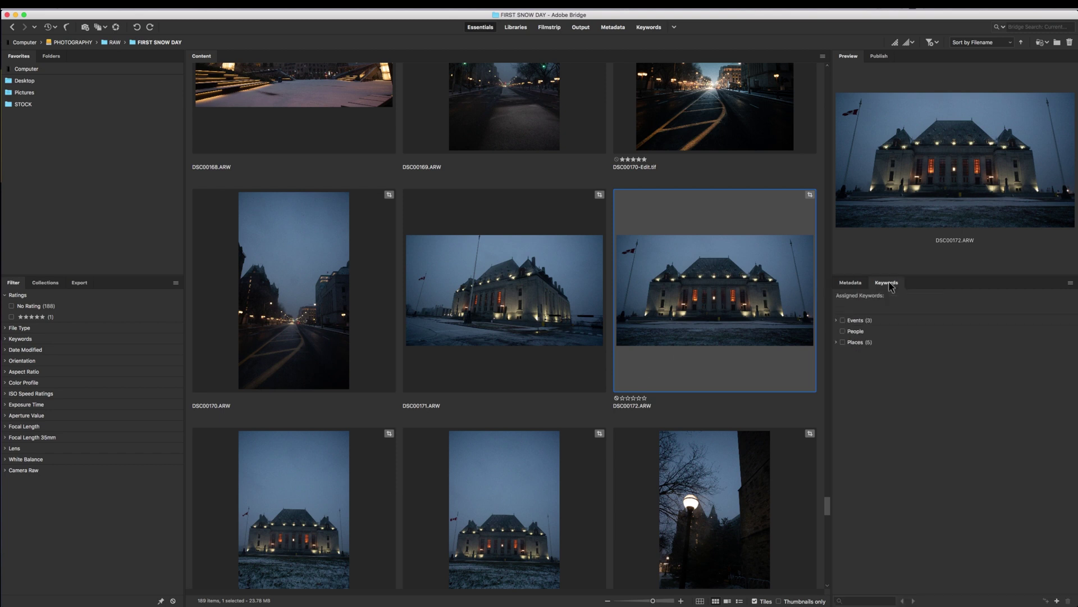
{"action": "right_click", "coordinate": [854, 356]}
{"action": "left_click", "coordinate": [870, 373]}
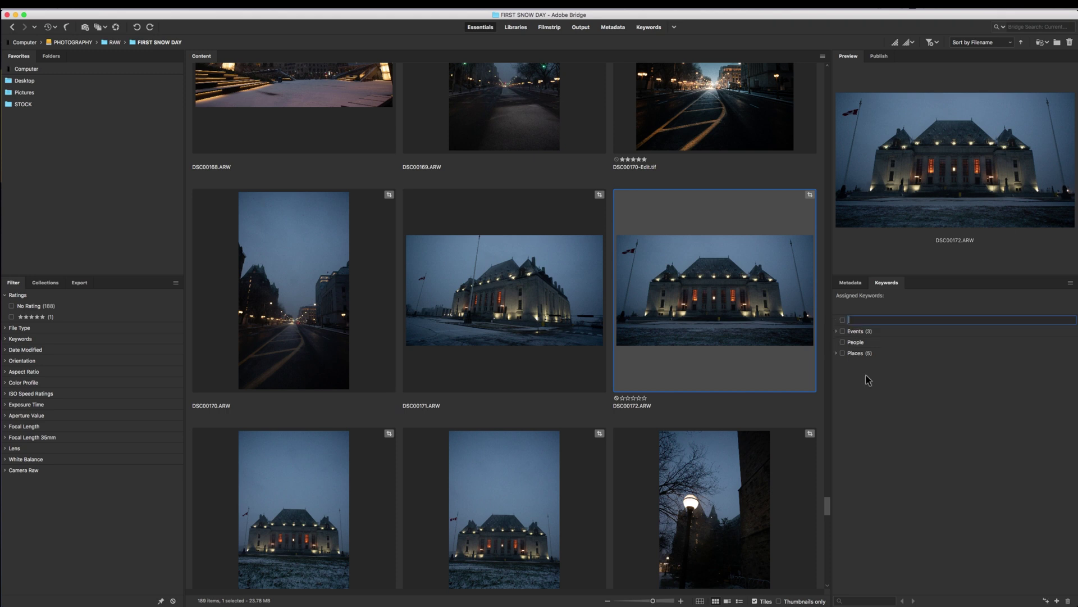
{"action": "type", "text": "stock"}
{"action": "key", "text": "Return"}
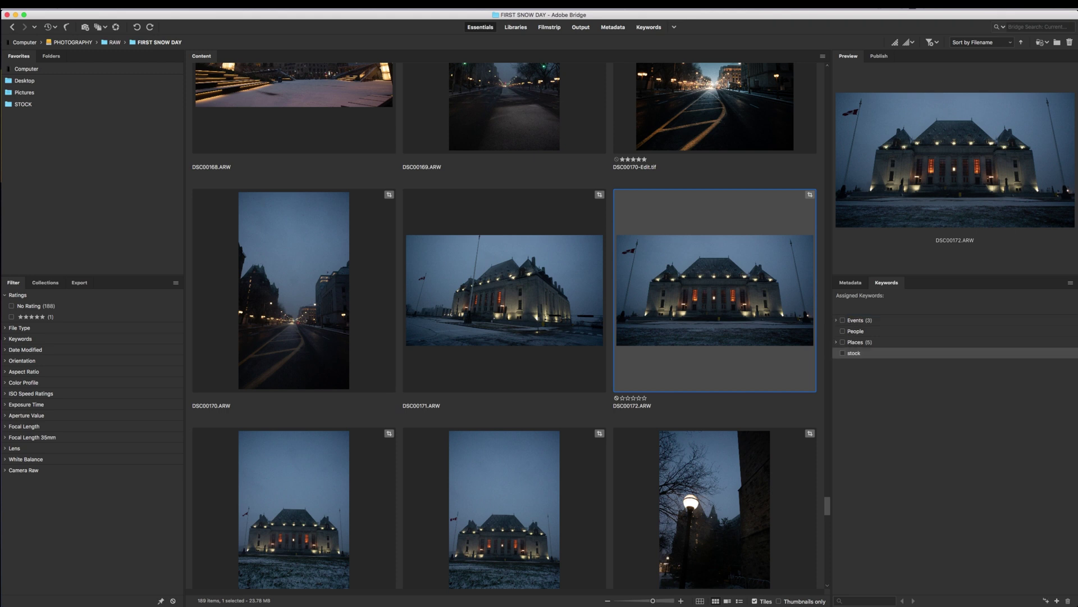
{"action": "left_click", "coordinate": [843, 353]}
Step: Copy DSC00172.ARW into the STOCK folder from its right-click menu
{"action": "right_click", "coordinate": [677, 258]}
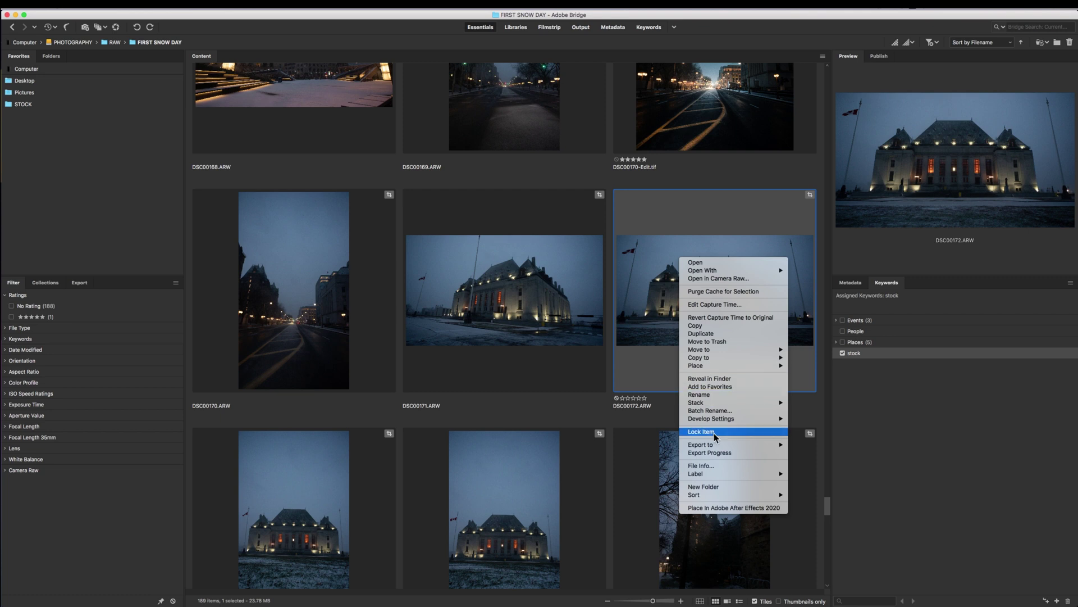
{"action": "mouse_move", "coordinate": [719, 358]}
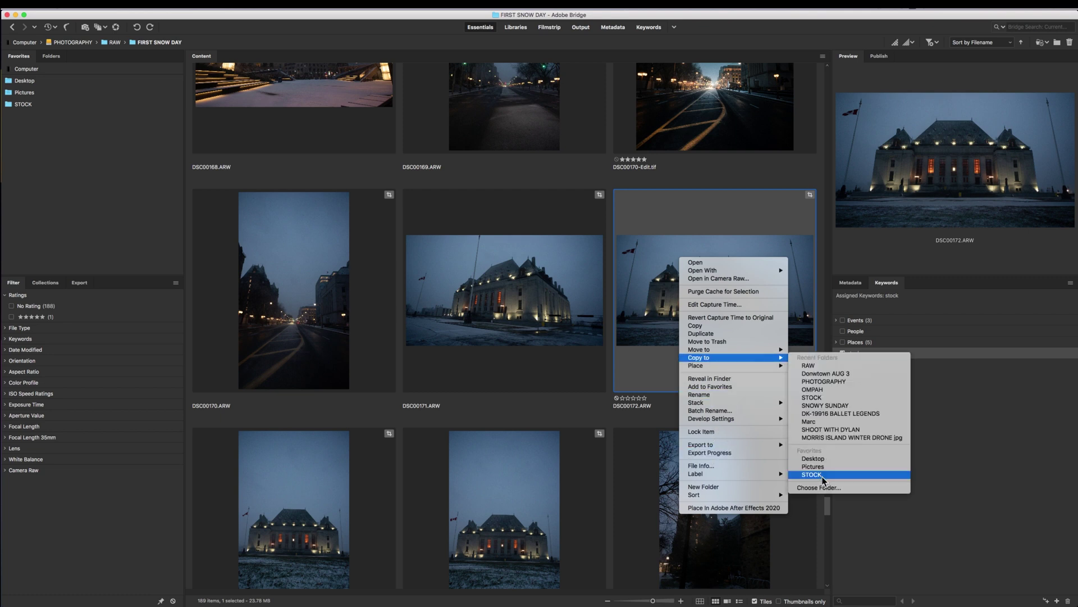
{"action": "left_click", "coordinate": [815, 475]}
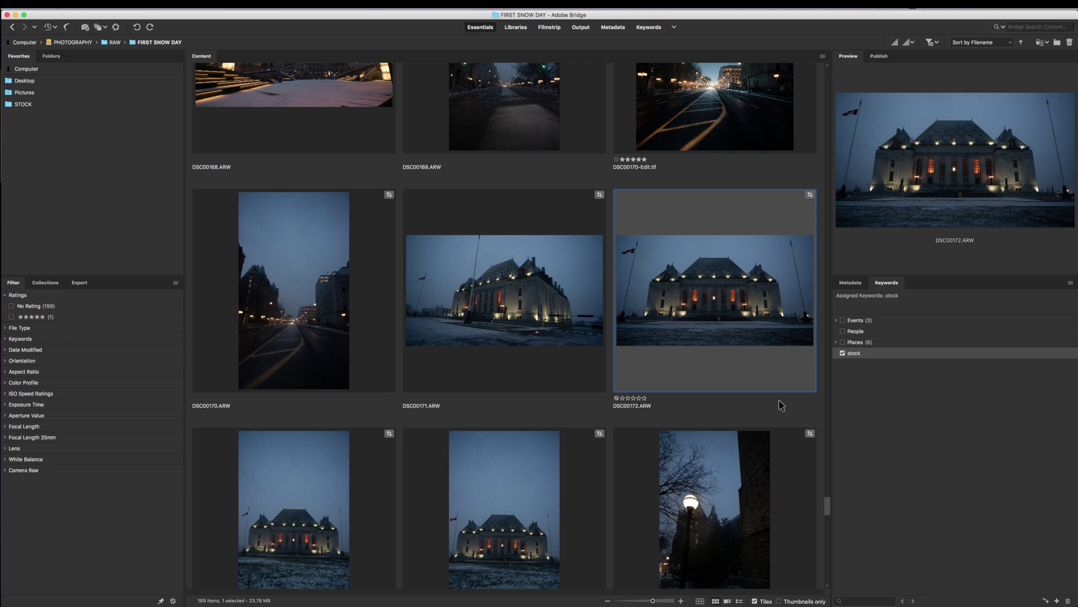
{"action": "scroll", "coordinate": [631, 378], "scroll_direction": "up", "scroll_amount": 15}
Step: Browse the grid, selecting DSC00142, the DSC00129-Pano panorama and DSC00083 in turn
{"action": "scroll", "coordinate": [631, 378], "scroll_direction": "down", "scroll_amount": 3}
{"action": "scroll", "coordinate": [632, 379], "scroll_direction": "up", "scroll_amount": 5}
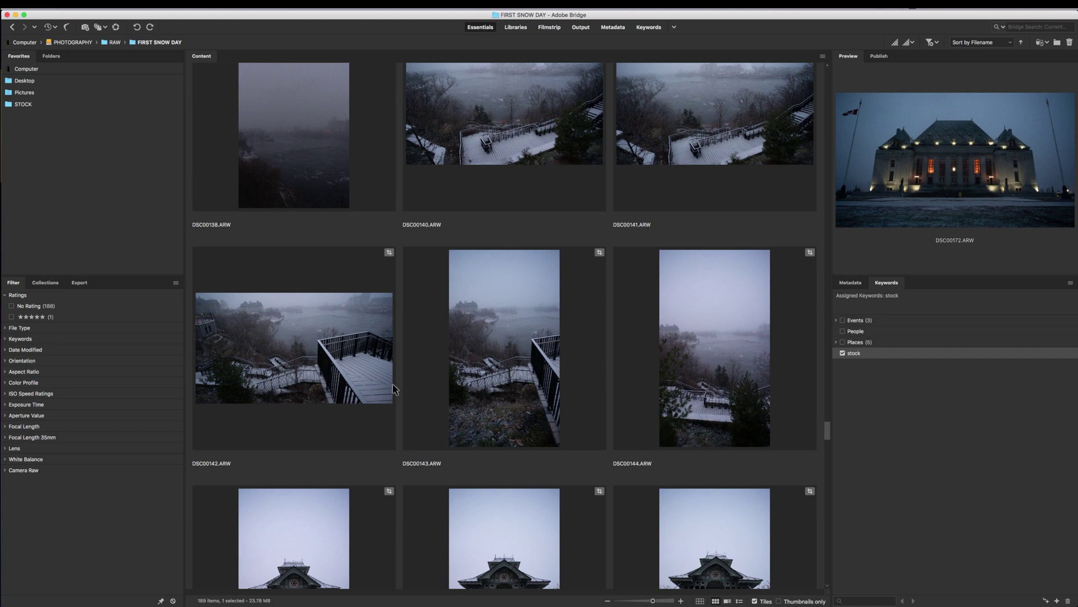
{"action": "scroll", "coordinate": [395, 387], "scroll_direction": "up", "scroll_amount": 3}
{"action": "scroll", "coordinate": [394, 387], "scroll_direction": "down", "scroll_amount": 3}
{"action": "scroll", "coordinate": [393, 427], "scroll_direction": "up", "scroll_amount": 2}
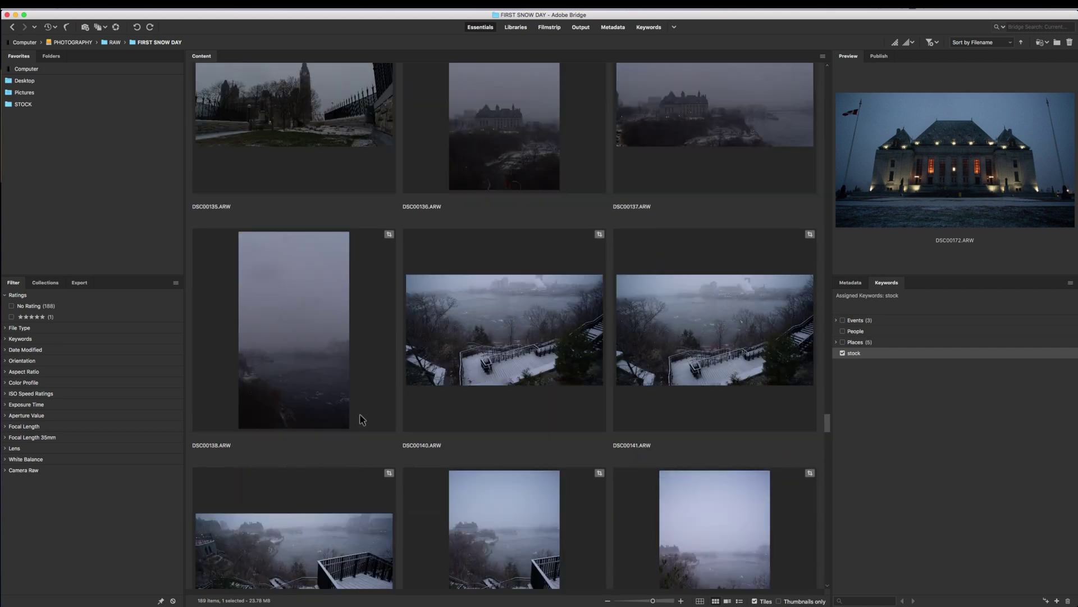
{"action": "scroll", "coordinate": [356, 419], "scroll_direction": "down", "scroll_amount": 2}
{"action": "left_click", "coordinate": [300, 330]}
{"action": "scroll", "coordinate": [300, 329], "scroll_direction": "up", "scroll_amount": 10}
{"action": "left_click", "coordinate": [713, 495]}
{"action": "scroll", "coordinate": [544, 301], "scroll_direction": "up", "scroll_amount": 2}
{"action": "scroll", "coordinate": [628, 354], "scroll_direction": "up", "scroll_amount": 10}
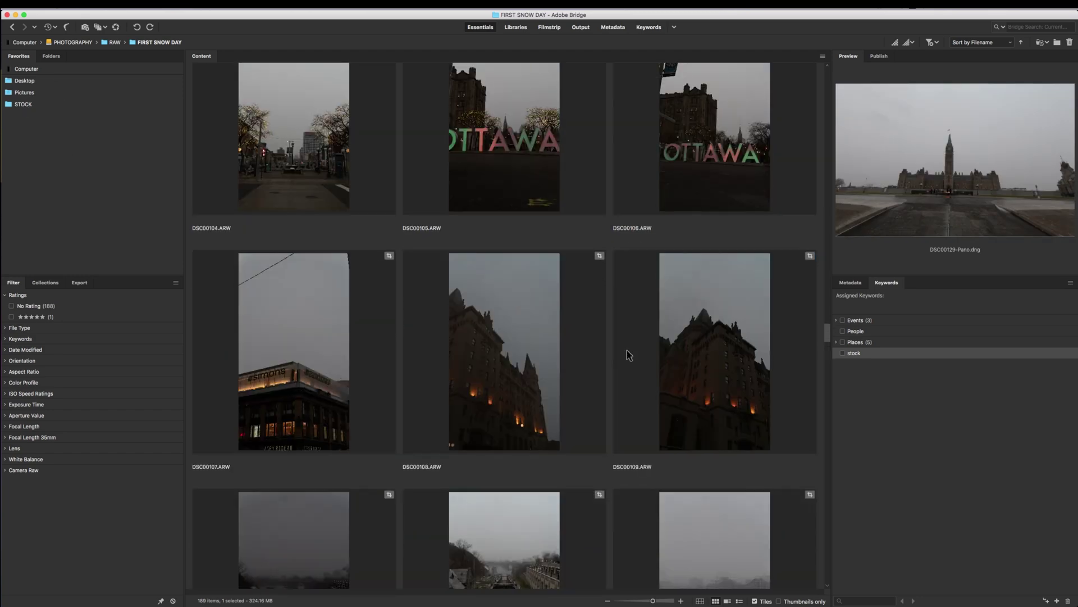
{"action": "left_click", "coordinate": [505, 415]}
Step: Select the tree-framed Parliament photo DSC00024 and drag it onto the STOCK favorite
{"action": "scroll", "coordinate": [504, 402], "scroll_direction": "up", "scroll_amount": 10}
{"action": "scroll", "coordinate": [504, 400], "scroll_direction": "up", "scroll_amount": 10}
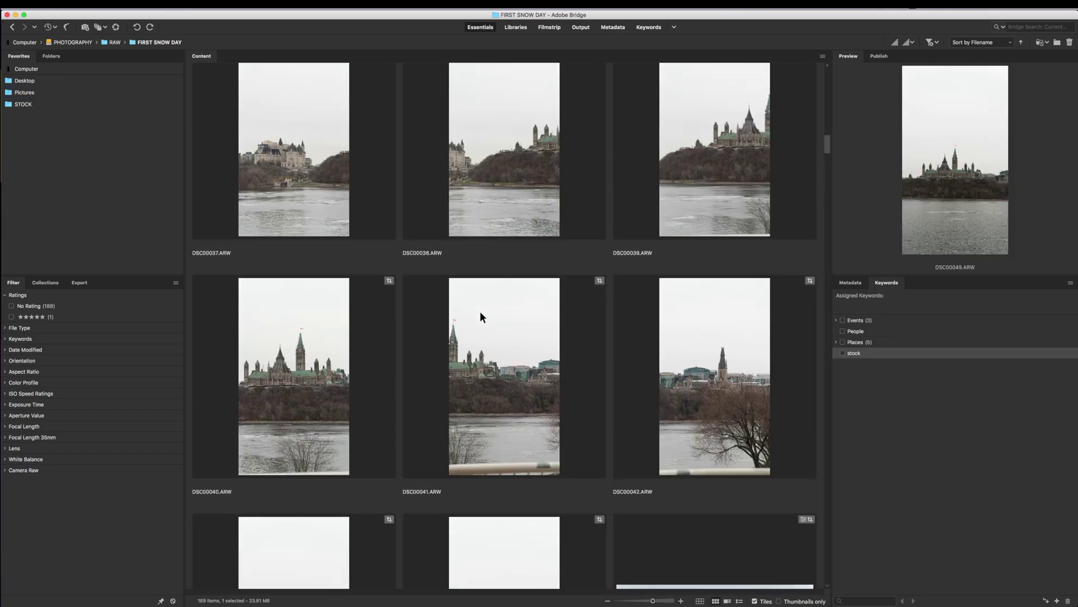
{"action": "left_click", "coordinate": [716, 271]}
{"action": "left_click_drag", "start_coordinate": [505, 264], "coordinate": [25, 103]}
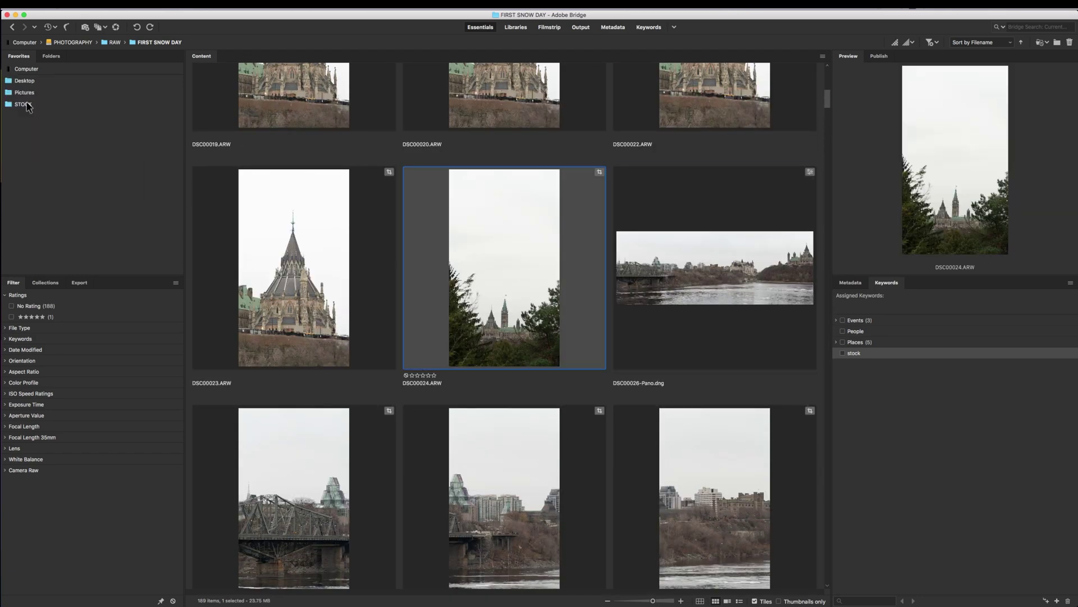
{"action": "scroll", "coordinate": [414, 283], "scroll_direction": "up", "scroll_amount": 8}
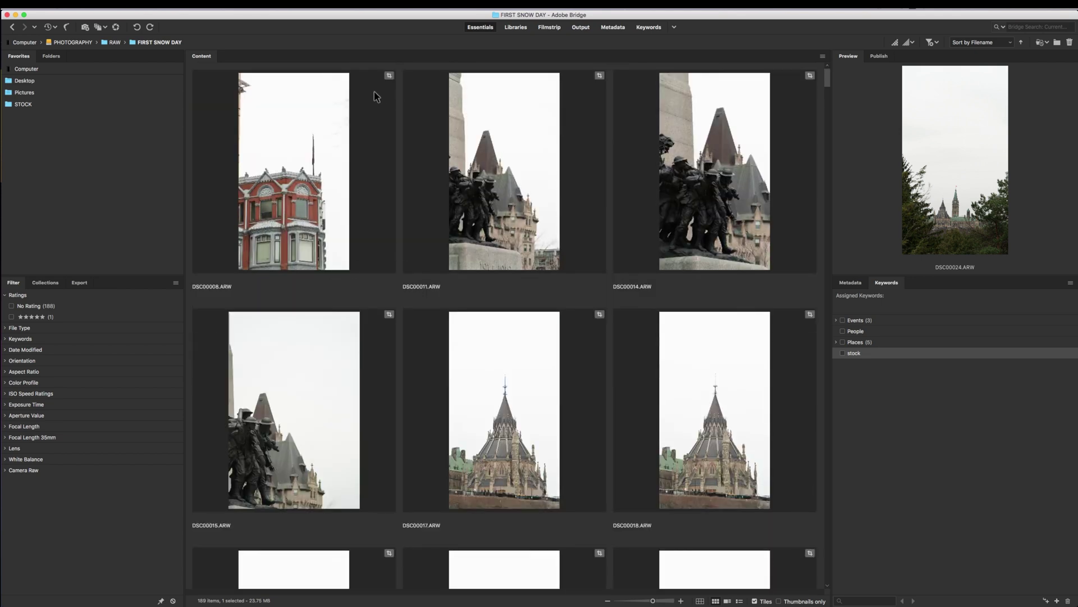
Step: Go back up to RAW and open the FRANCE folder, scrolling through its photos
{"action": "left_click", "coordinate": [114, 42]}
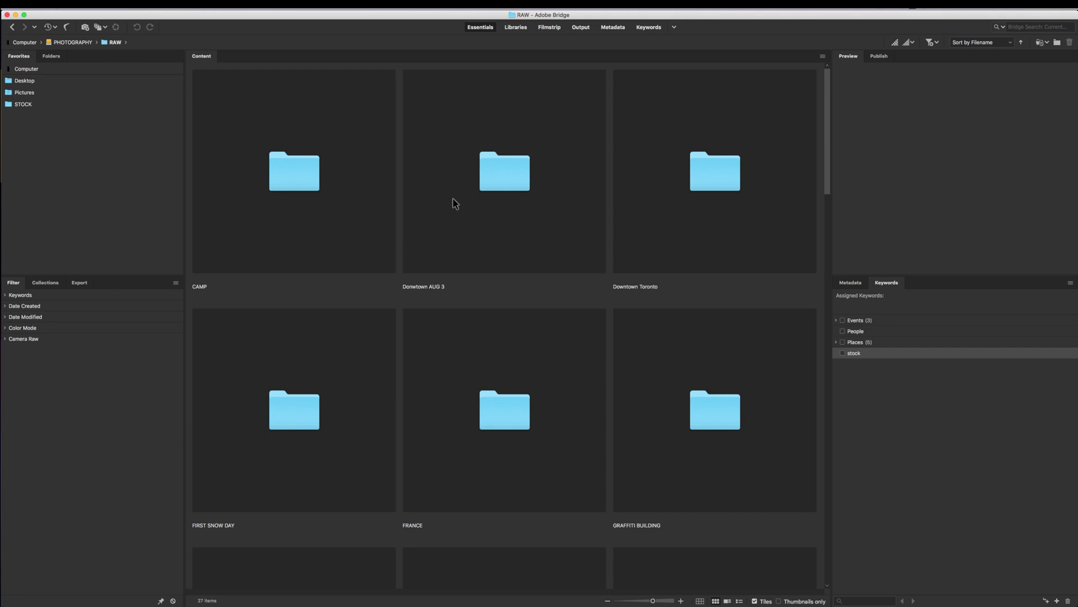
{"action": "scroll", "coordinate": [506, 199], "scroll_direction": "down", "scroll_amount": 5}
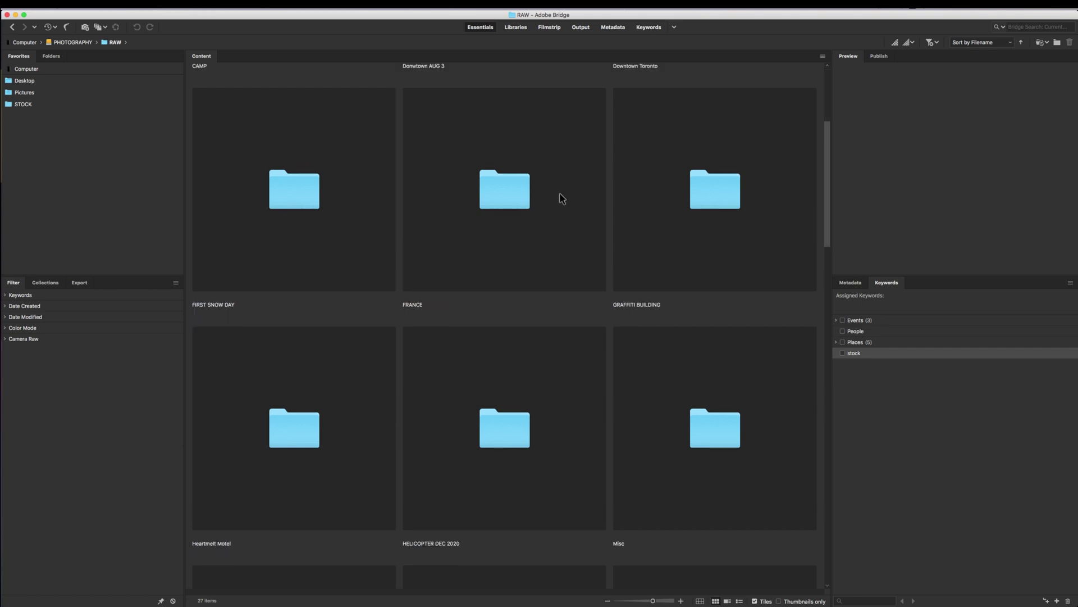
{"action": "double_click", "coordinate": [509, 199]}
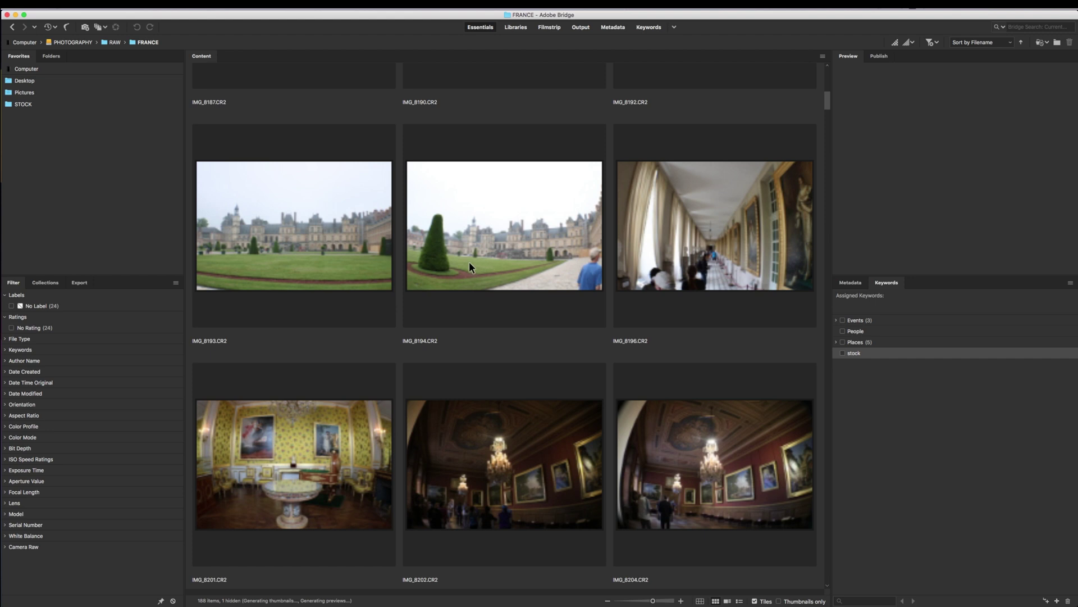
{"action": "scroll", "coordinate": [471, 262], "scroll_direction": "down", "scroll_amount": 15}
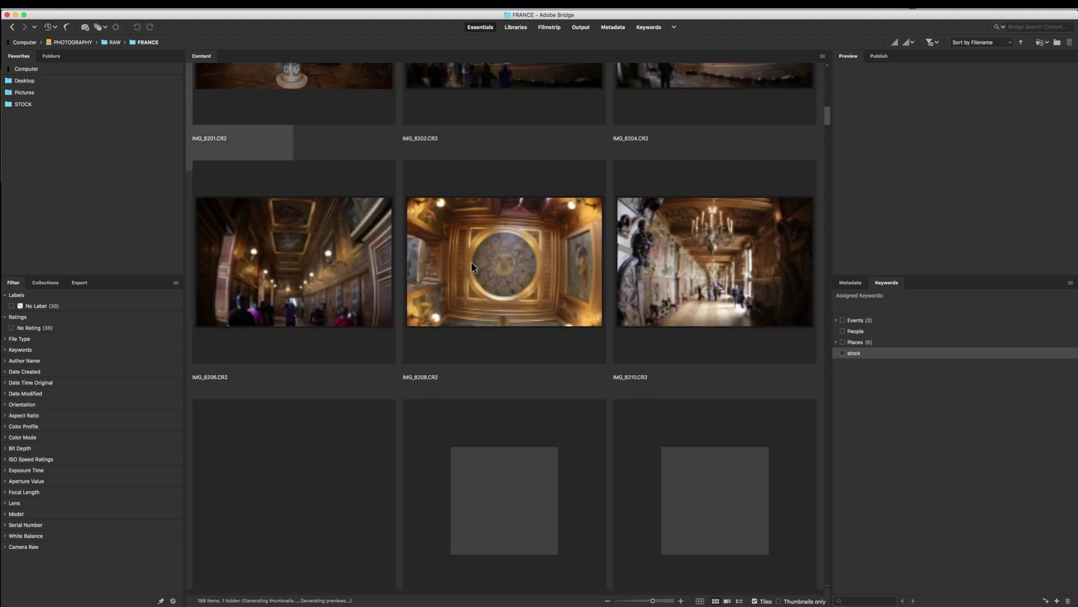
{"action": "scroll", "coordinate": [567, 309], "scroll_direction": "down", "scroll_amount": 10}
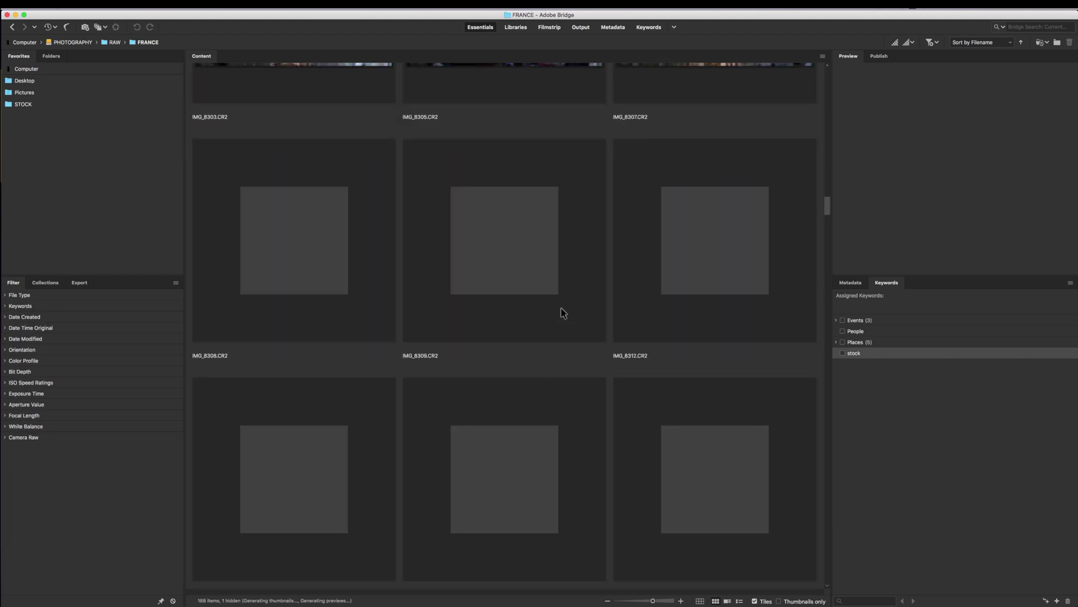
{"action": "scroll", "coordinate": [556, 317], "scroll_direction": "down", "scroll_amount": 15}
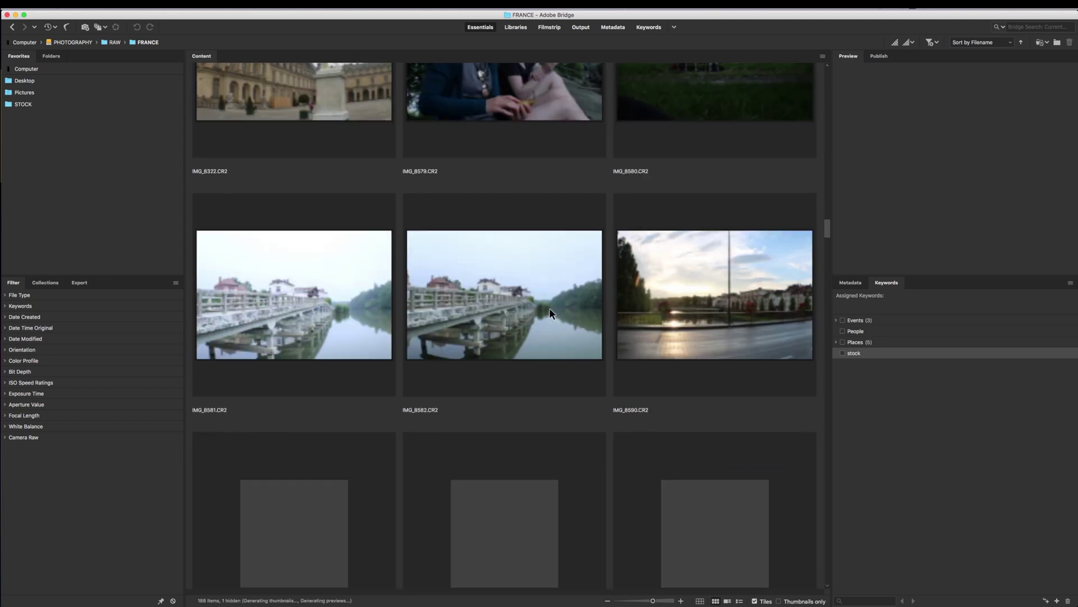
{"action": "scroll", "coordinate": [549, 314], "scroll_direction": "up", "scroll_amount": 3}
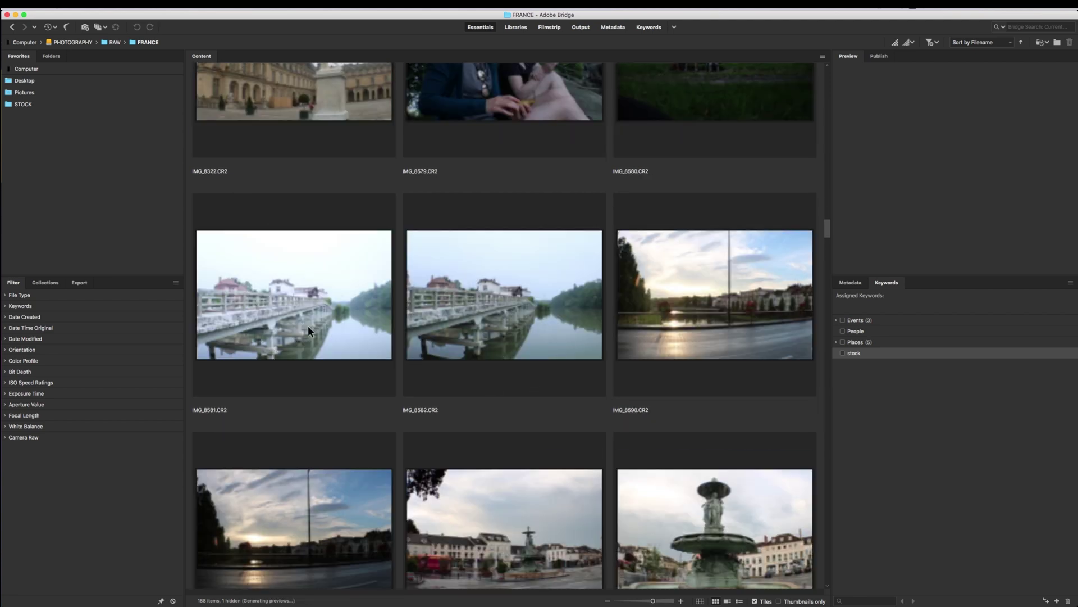
Step: Put the IMG_8582 bridge reflection photo into STOCK, undoing and redoing the drag
{"action": "left_click", "coordinate": [487, 317]}
{"action": "left_click_drag", "start_coordinate": [488, 313], "coordinate": [25, 103]}
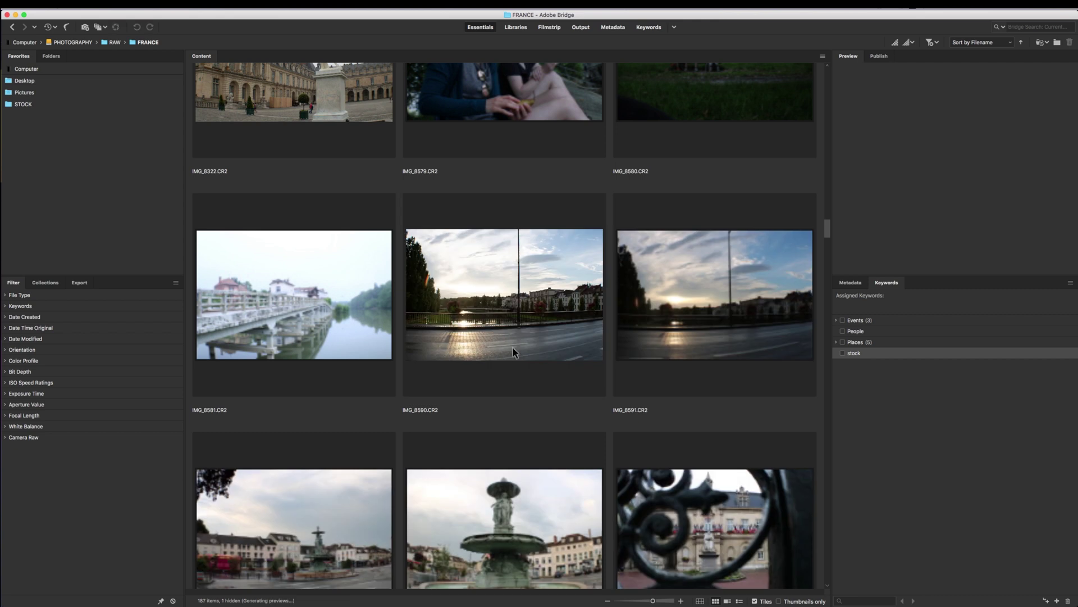
{"action": "key", "text": "super+z"}
{"action": "left_click_drag", "start_coordinate": [542, 325], "coordinate": [31, 106]}
Step: Compare the tunnel shots IMG_8838, IMG_8839 and IMG_8841, ending back on IMG_8838
{"action": "scroll", "coordinate": [484, 342], "scroll_direction": "down", "scroll_amount": 10}
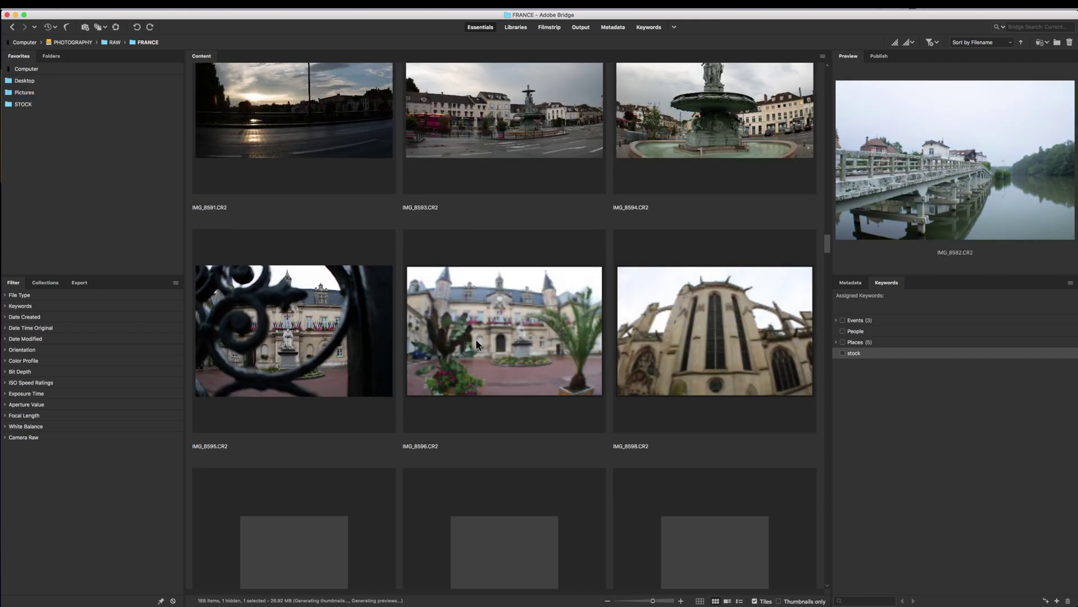
{"action": "scroll", "coordinate": [484, 344], "scroll_direction": "down", "scroll_amount": 3}
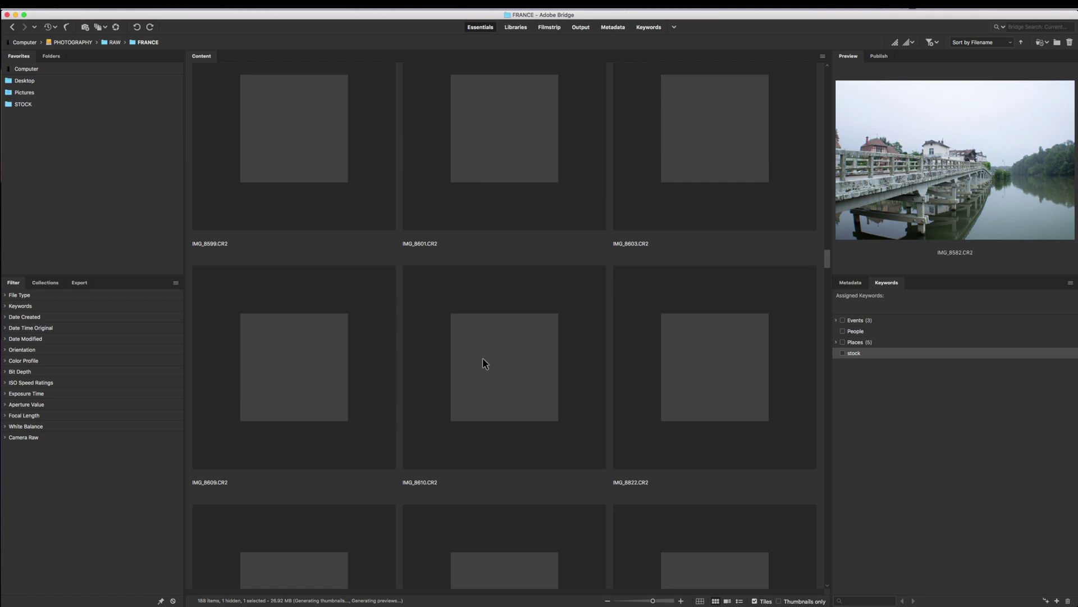
{"action": "scroll", "coordinate": [460, 359], "scroll_direction": "down", "scroll_amount": 5}
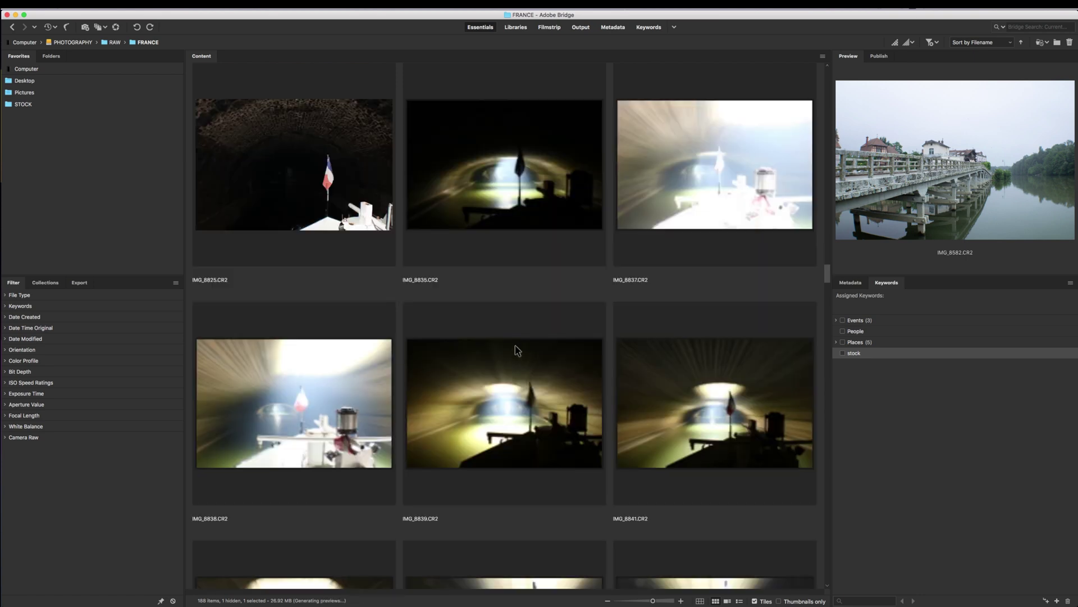
{"action": "scroll", "coordinate": [476, 282], "scroll_direction": "down", "scroll_amount": 3}
{"action": "scroll", "coordinate": [480, 281], "scroll_direction": "up", "scroll_amount": 3}
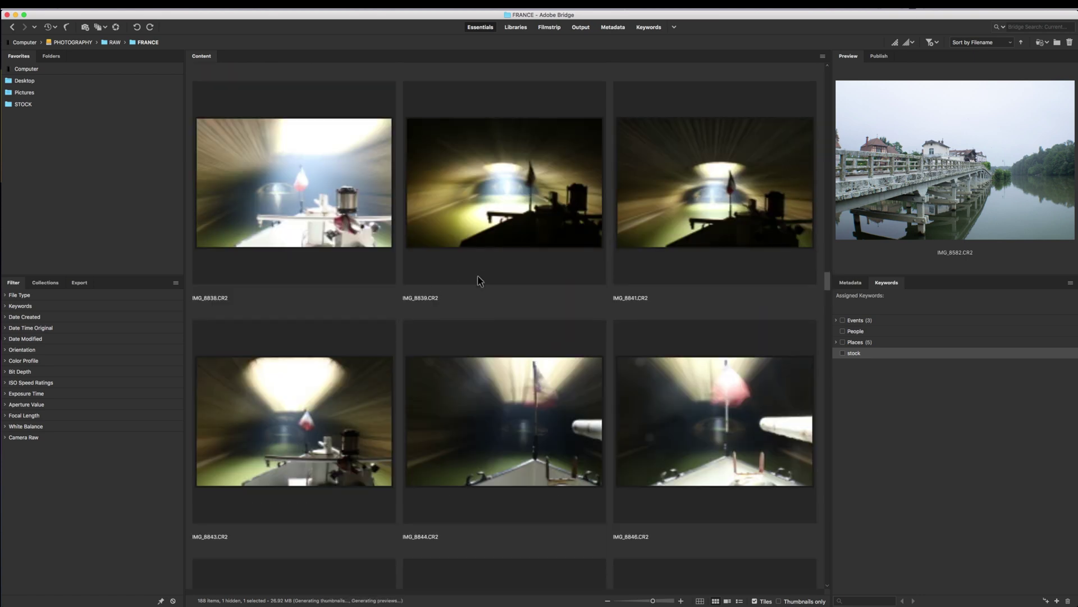
{"action": "left_click", "coordinate": [336, 237]}
{"action": "scroll", "coordinate": [447, 373], "scroll_direction": "down", "scroll_amount": 10}
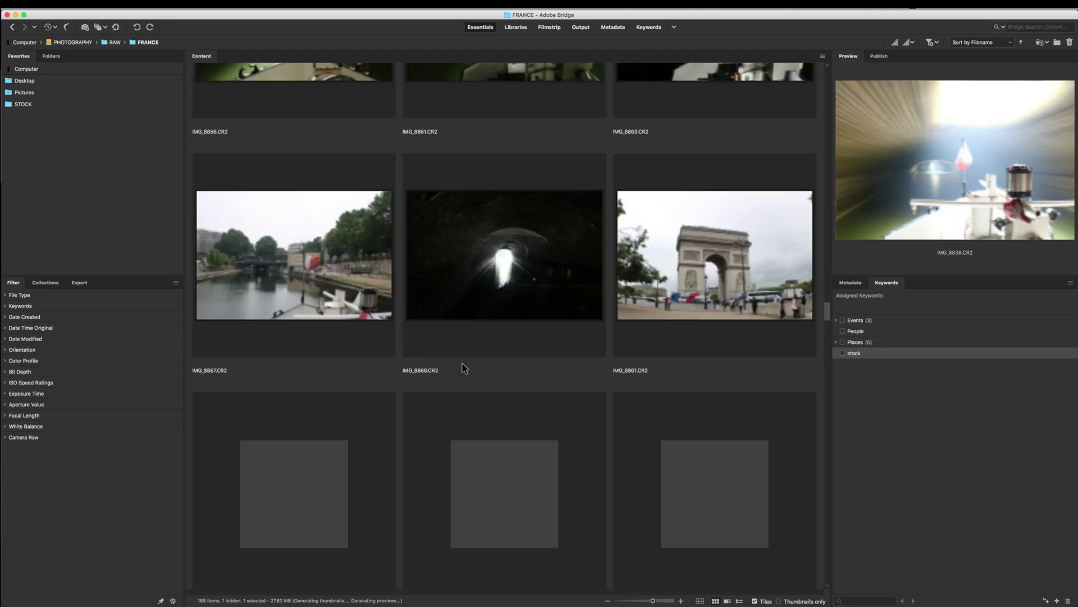
{"action": "scroll", "coordinate": [464, 367], "scroll_direction": "up", "scroll_amount": 10}
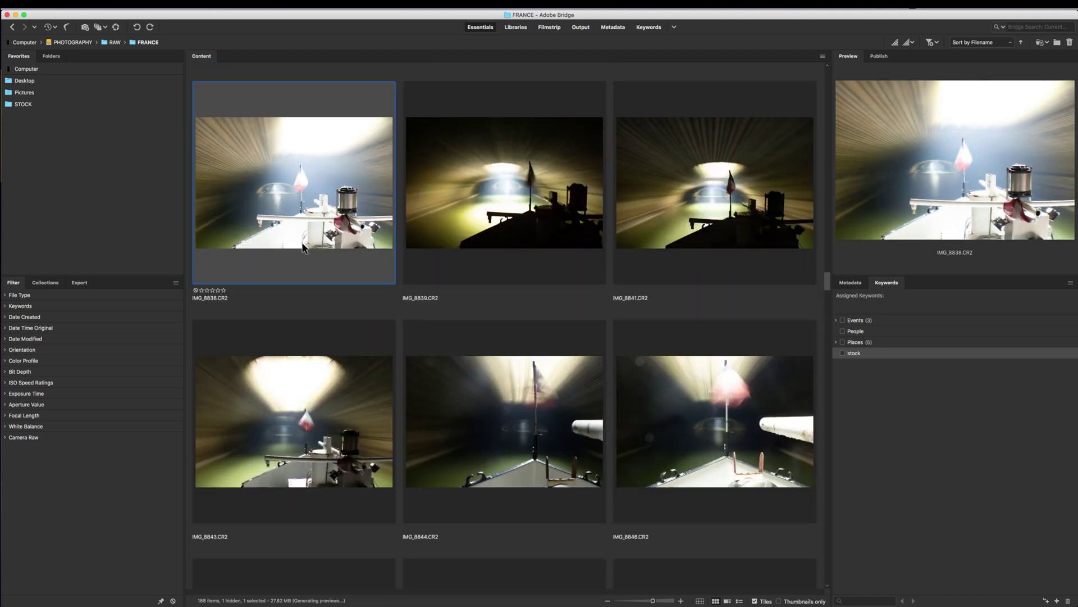
{"action": "left_click", "coordinate": [545, 221]}
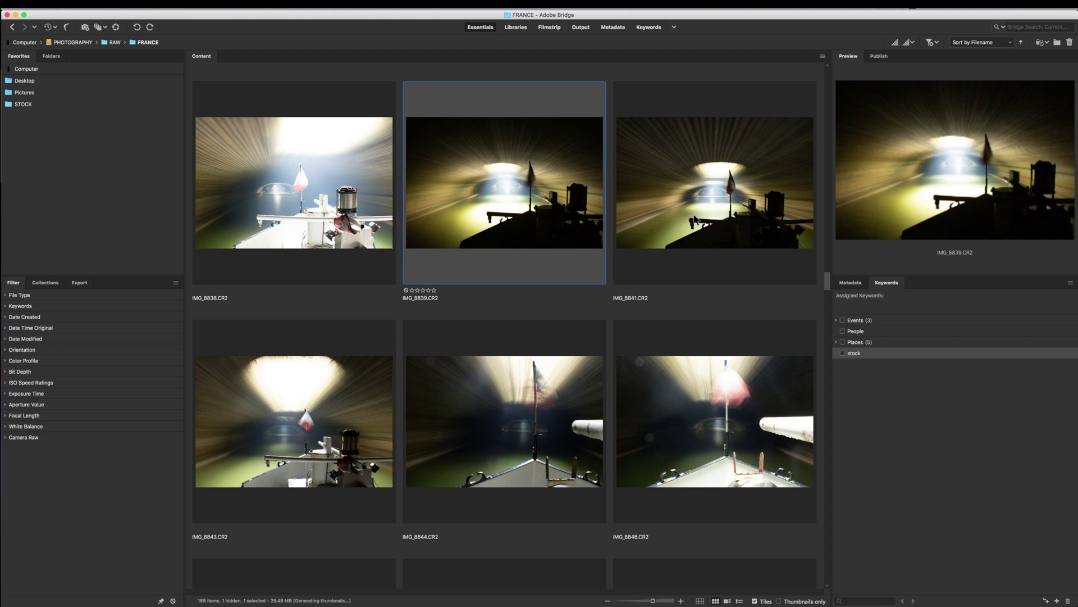
{"action": "left_click", "coordinate": [738, 222]}
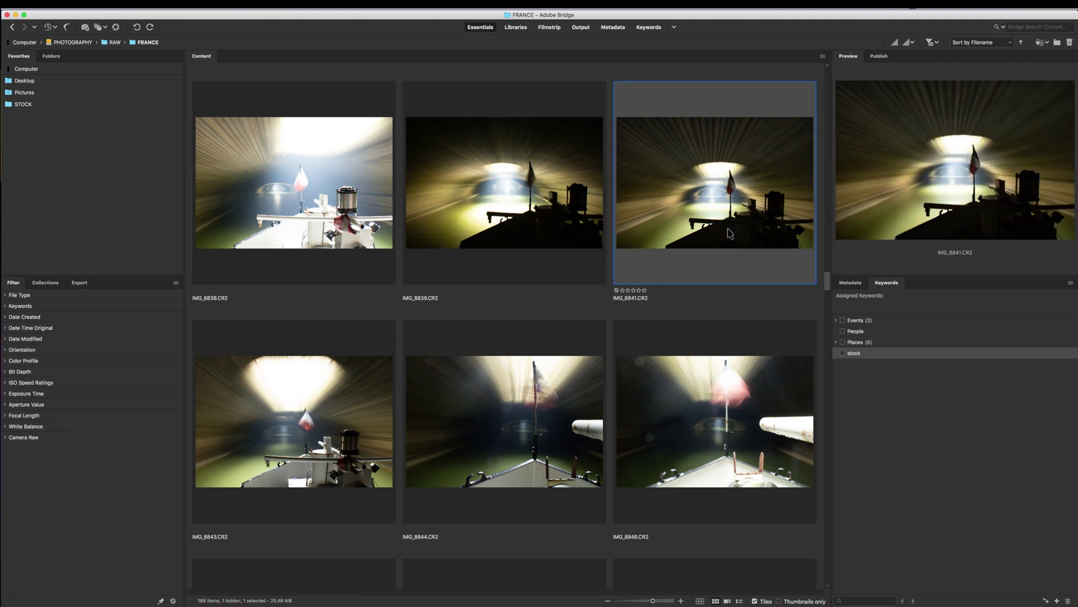
{"action": "key", "text": "Left"}
{"action": "key", "text": "Left"}
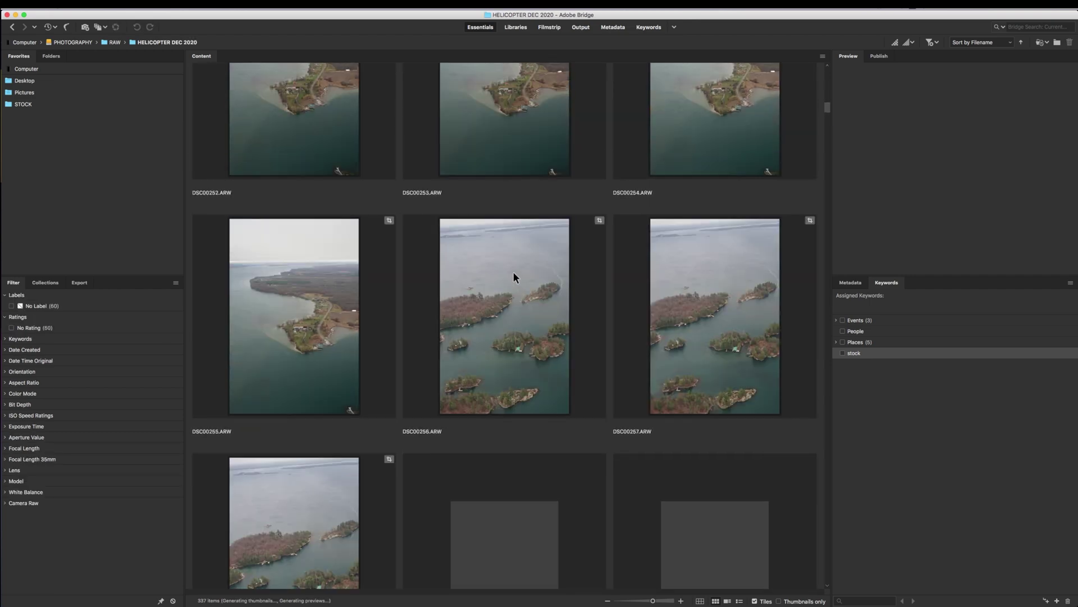
Step: Scroll down and open the STOCK favorite to show its 146 collected items
{"action": "scroll", "coordinate": [513, 271], "scroll_direction": "down", "scroll_amount": 15}
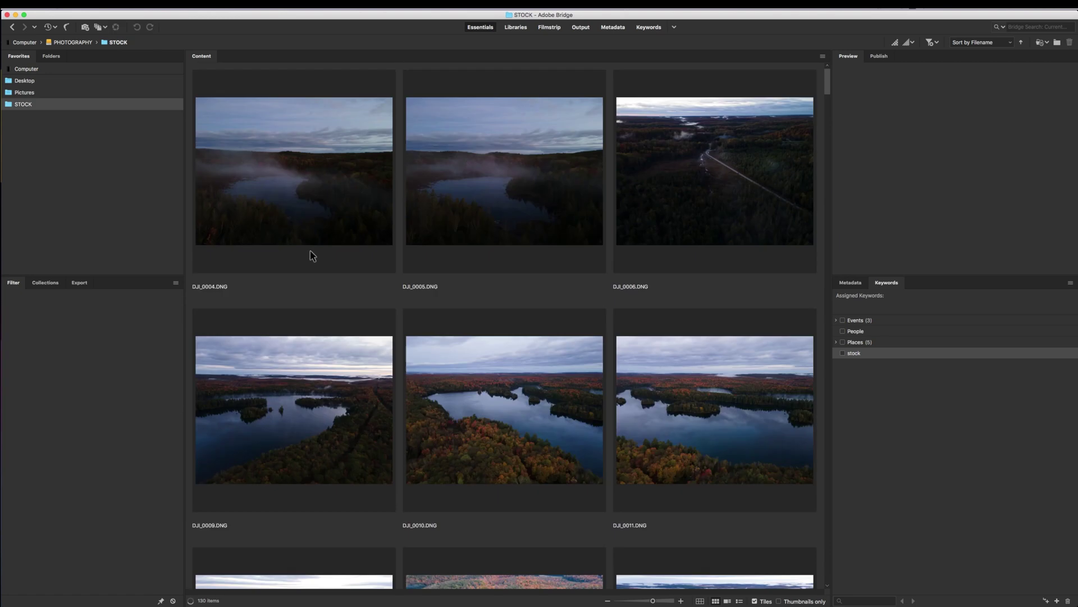
{"action": "left_click", "coordinate": [311, 252]}
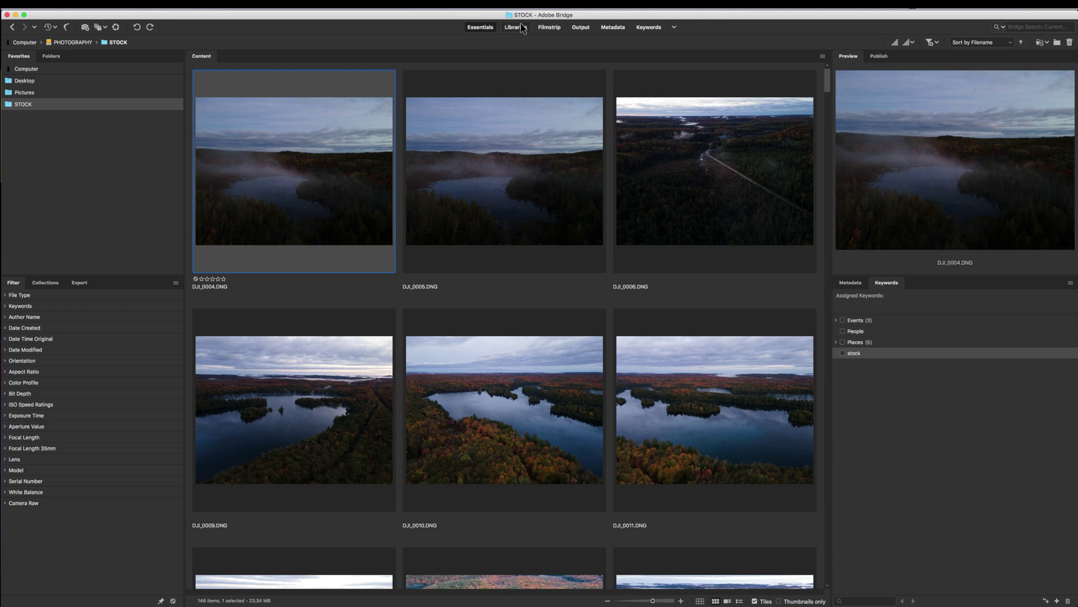
Step: Use the Filmstrip workspace with a loupe on DJI_0004 and thumbnails docked in a narrow left column
{"action": "left_click", "coordinate": [550, 27]}
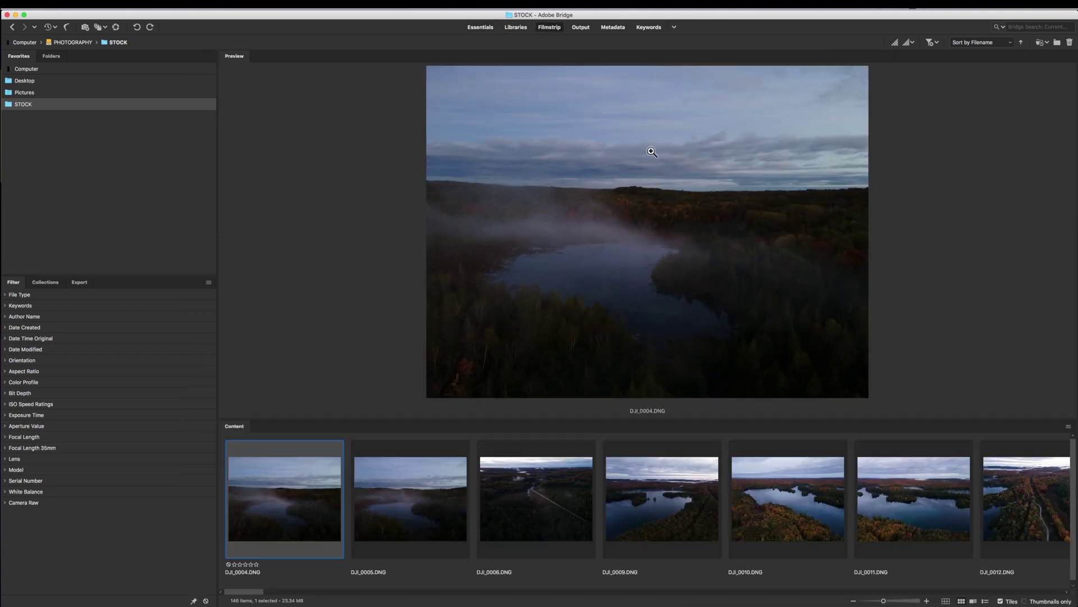
{"action": "left_click", "coordinate": [598, 222]}
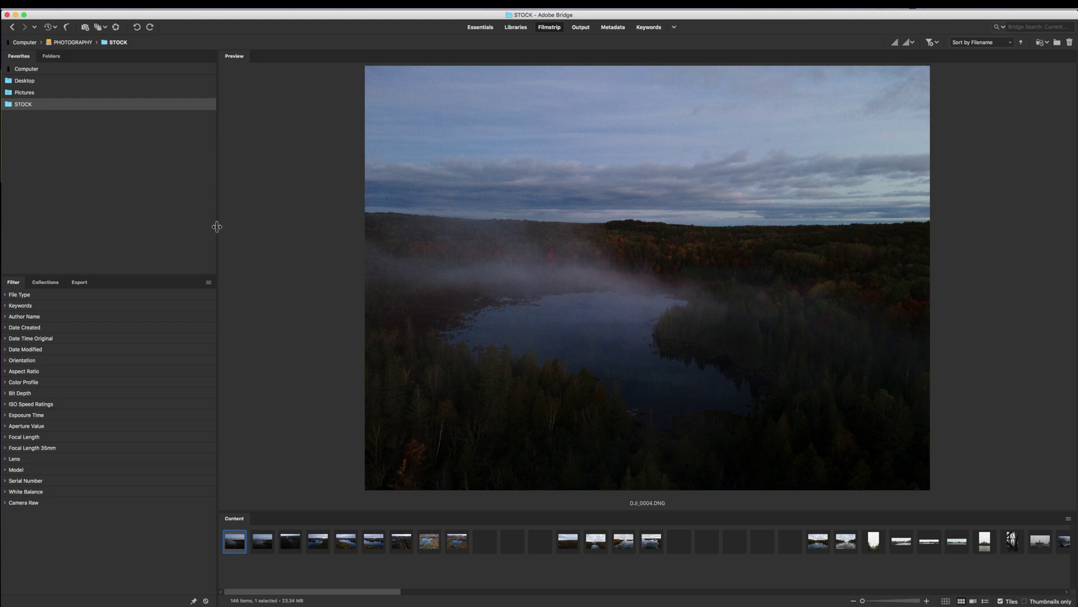
{"action": "left_click_drag", "start_coordinate": [217, 227], "coordinate": [112, 236]}
{"action": "left_click_drag", "start_coordinate": [130, 522], "coordinate": [95, 424]}
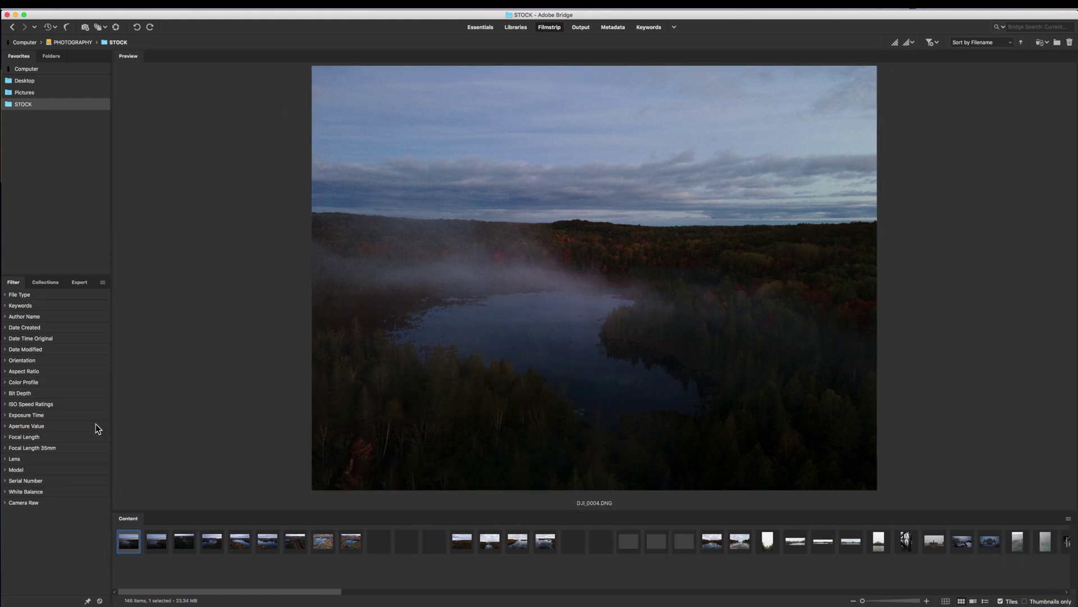
{"action": "left_click_drag", "start_coordinate": [55, 523], "coordinate": [39, 257]}
Step: Inspect the lake and lower-right forest of DJI_0004 at 100%, then close the magnifier
{"action": "left_click", "coordinate": [385, 234]}
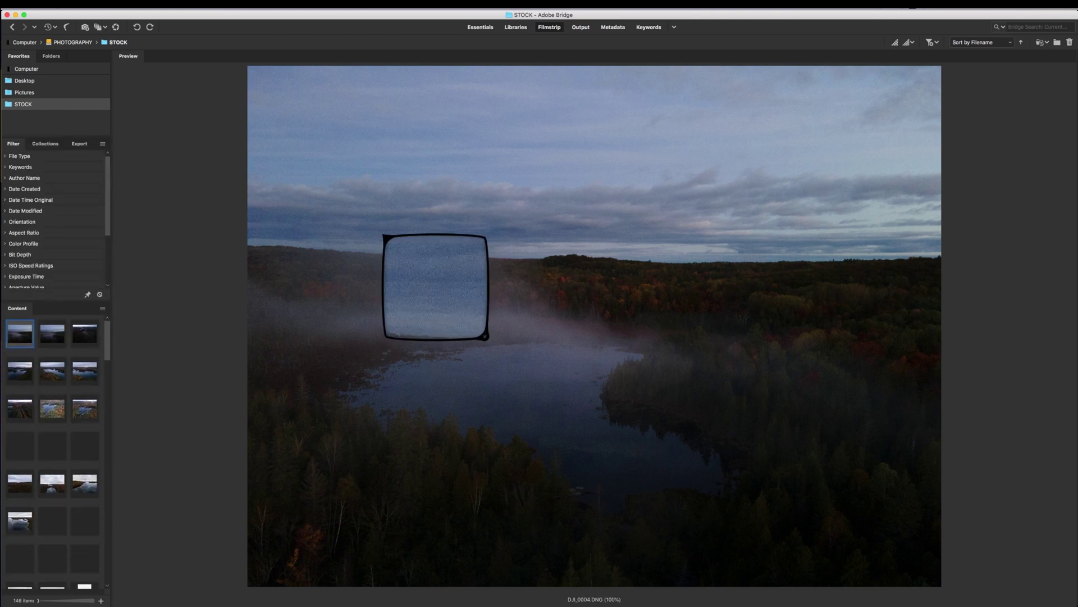
{"action": "left_click_drag", "start_coordinate": [385, 234], "coordinate": [797, 432]}
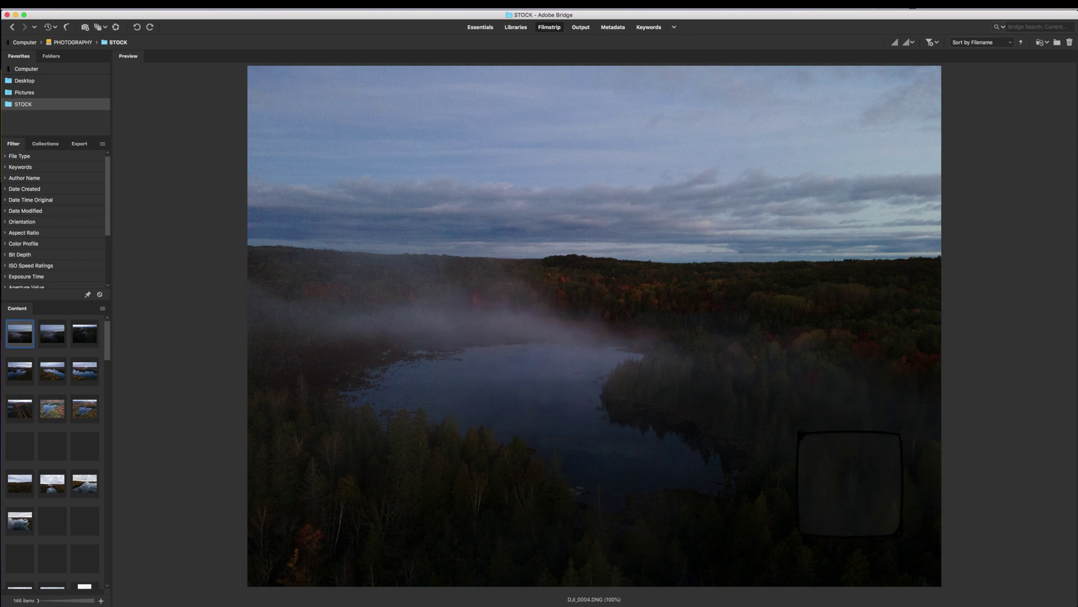
{"action": "left_click_drag", "start_coordinate": [816, 496], "coordinate": [788, 452]}
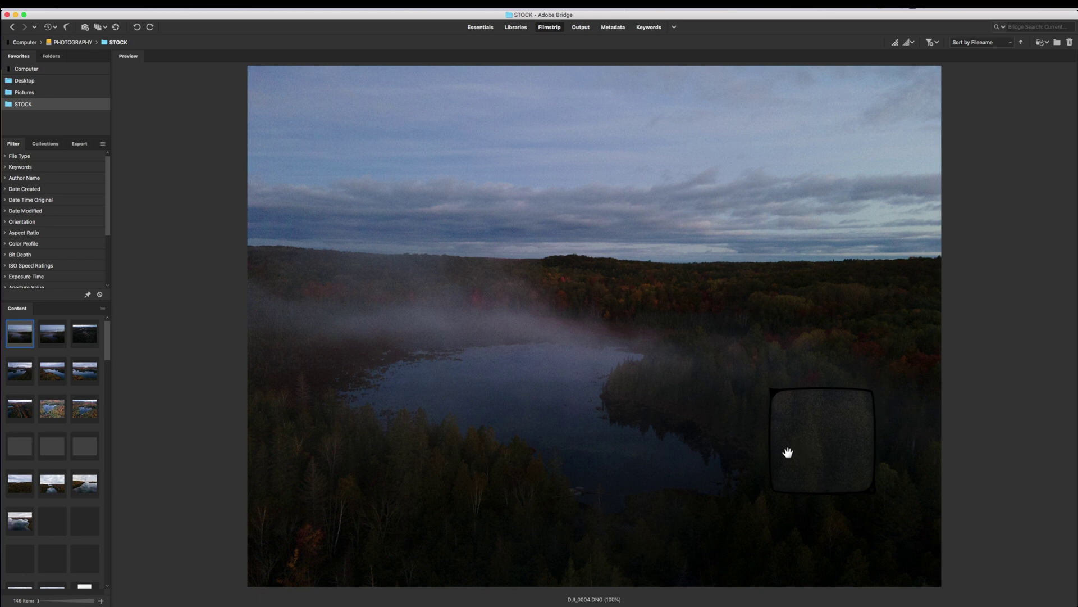
{"action": "left_click", "coordinate": [870, 489]}
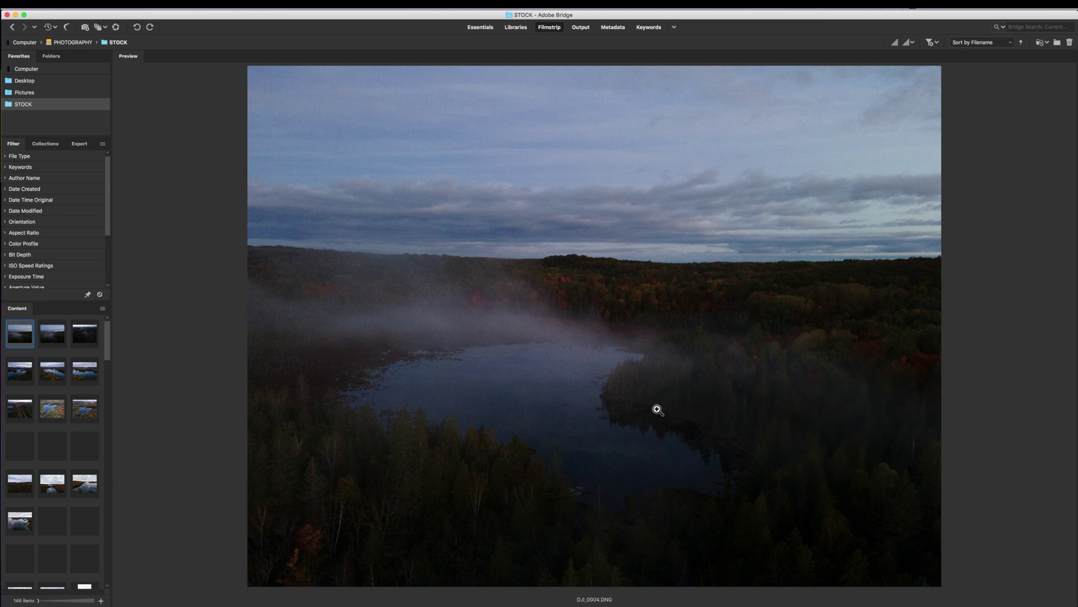
Step: Step through DJI_0005, DJI_0006 and DJI_0009, then select DJI_0004–DJI_0006 together
{"action": "left_click", "coordinate": [56, 337]}
{"action": "left_click", "coordinate": [83, 335]}
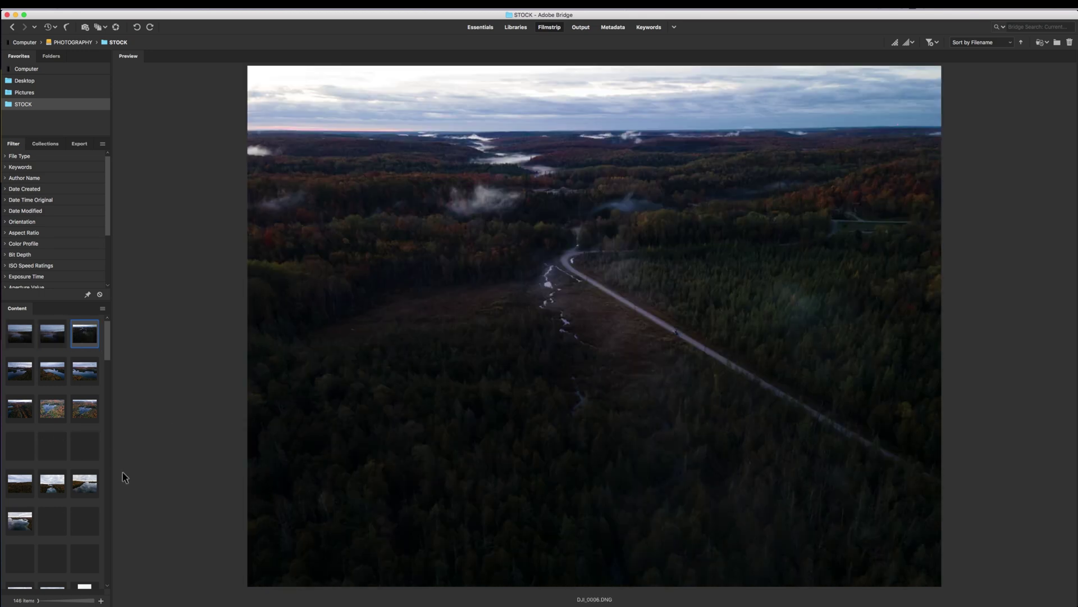
{"action": "left_click", "coordinate": [27, 364]}
{"action": "left_click", "coordinate": [28, 339]}
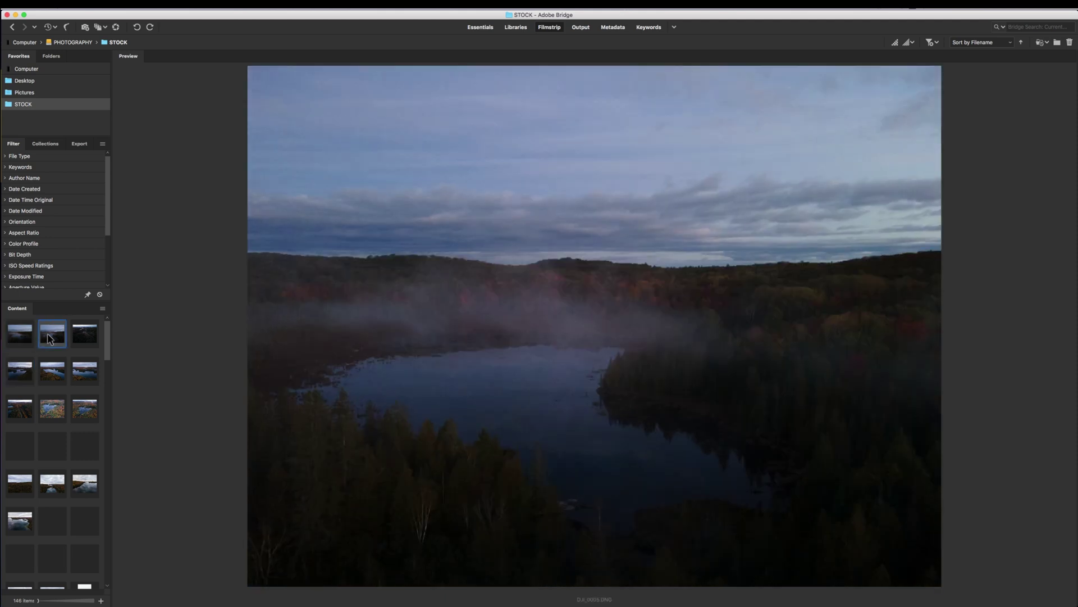
{"action": "left_click", "coordinate": [87, 337]}
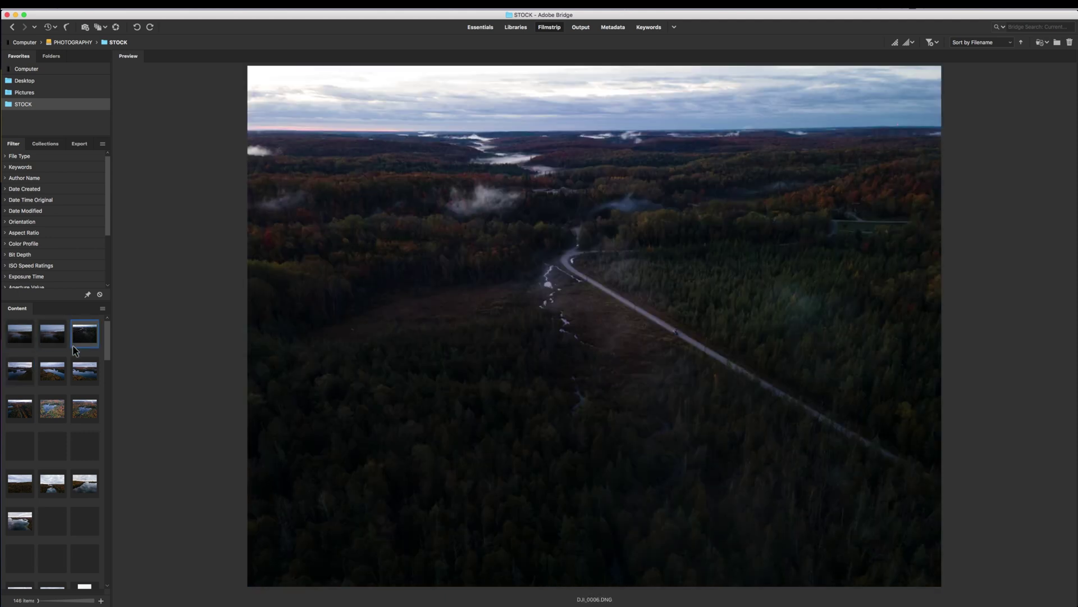
{"action": "left_click", "coordinate": [24, 336], "text": "shift"}
Step: Create a new untitled folder inside the PHOTOGRAPHY drive from the folder tree
{"action": "right_click", "coordinate": [24, 335]}
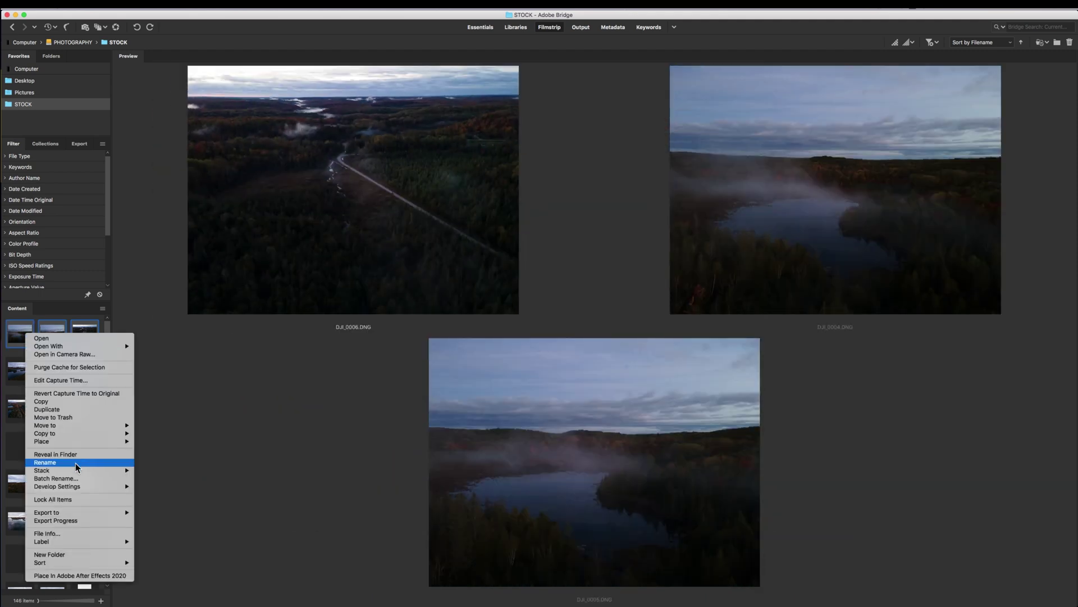
{"action": "left_click", "coordinate": [179, 557]}
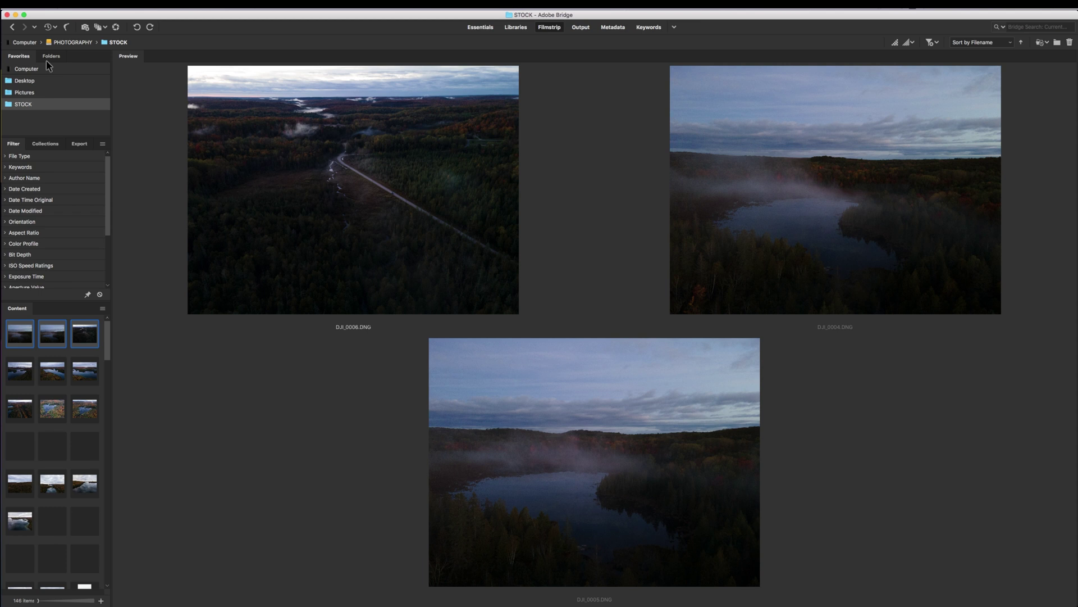
{"action": "left_click", "coordinate": [49, 60]}
{"action": "right_click", "coordinate": [40, 111]}
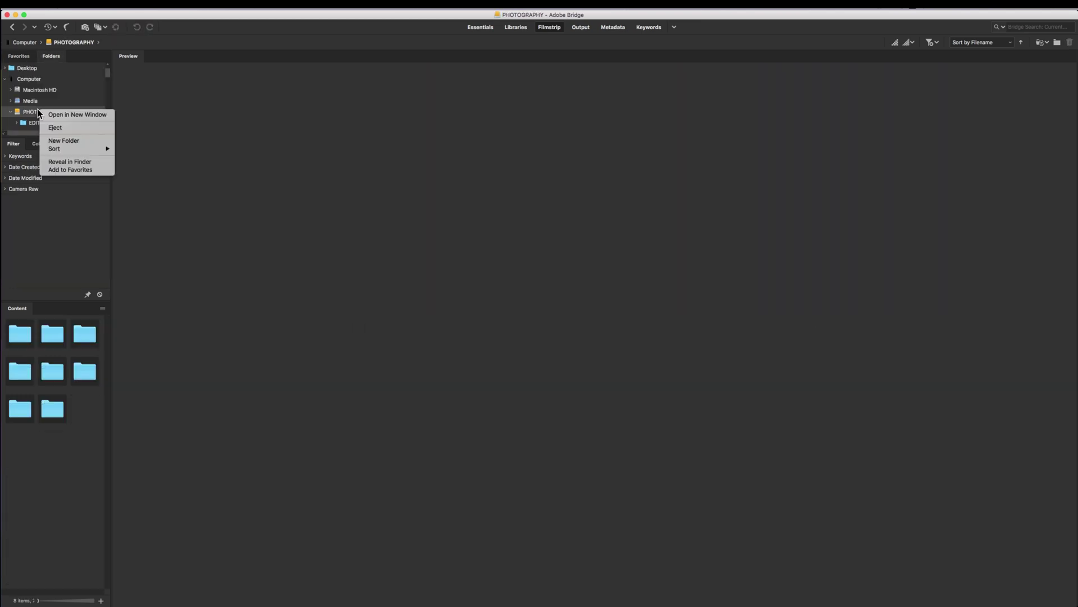
{"action": "left_click", "coordinate": [61, 139]}
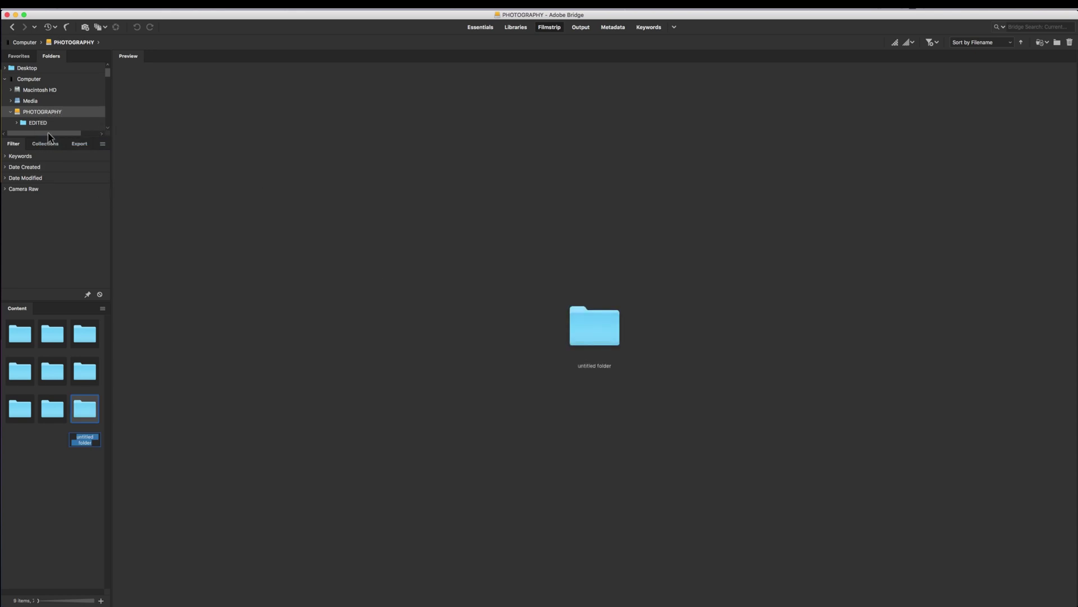
{"action": "scroll", "coordinate": [53, 118], "scroll_direction": "down", "scroll_amount": 4}
{"action": "scroll", "coordinate": [47, 110], "scroll_direction": "down", "scroll_amount": 10}
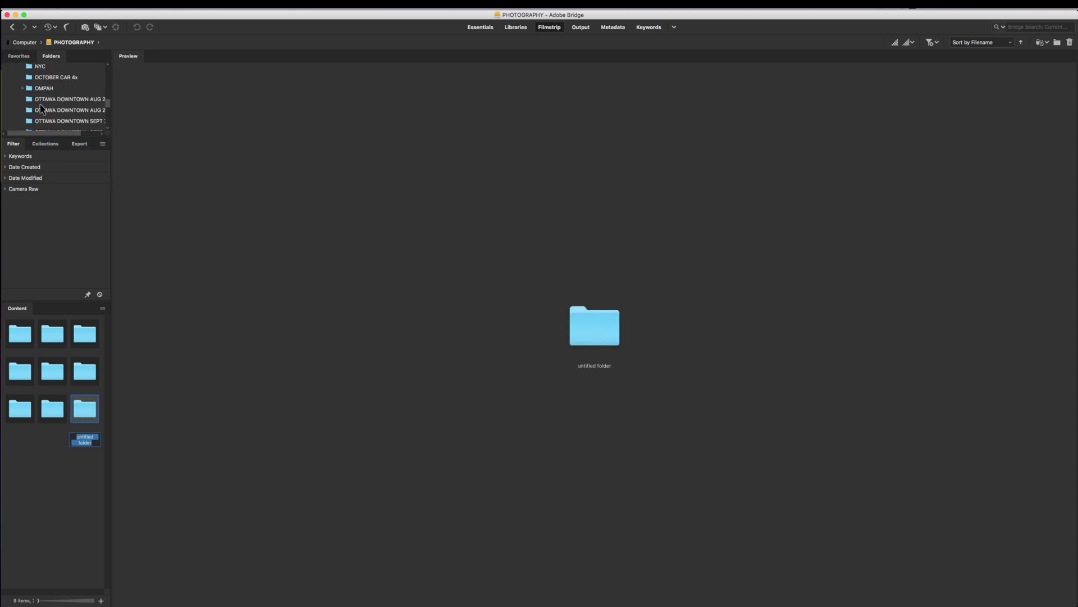
Step: Add the untitled folder to Favorites and reopen the STOCK folder
{"action": "left_click", "coordinate": [48, 126]}
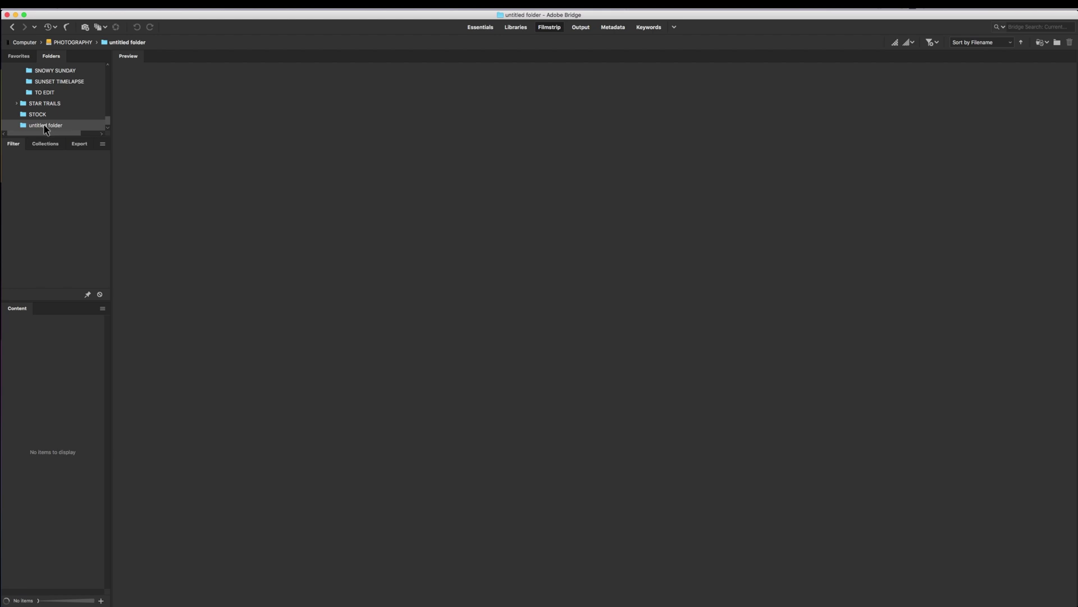
{"action": "right_click", "coordinate": [44, 127]}
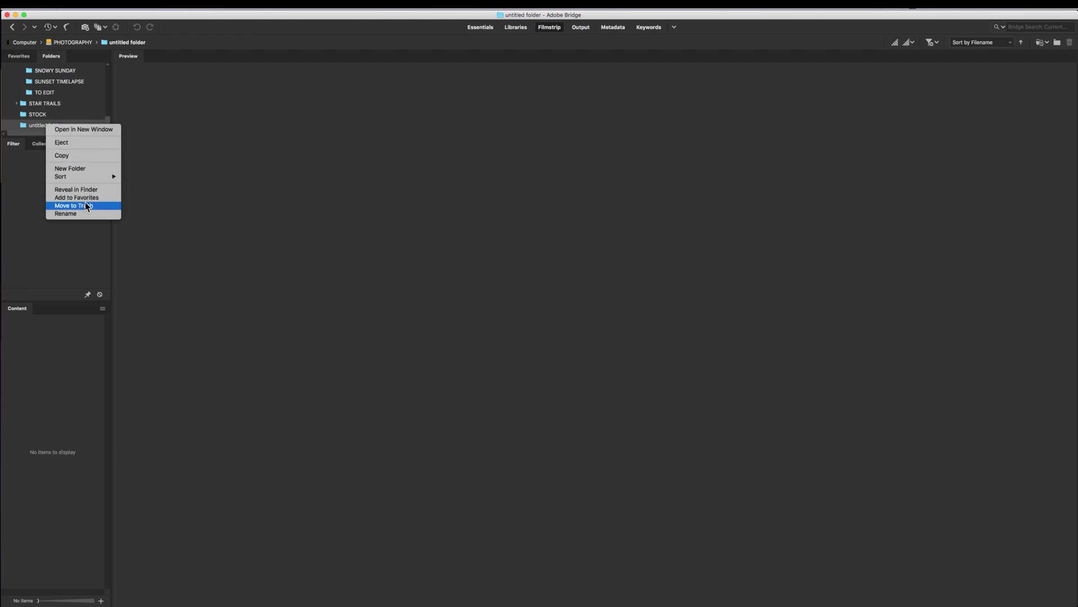
{"action": "left_click", "coordinate": [45, 94]}
{"action": "left_click", "coordinate": [19, 56]}
{"action": "left_click", "coordinate": [24, 104]}
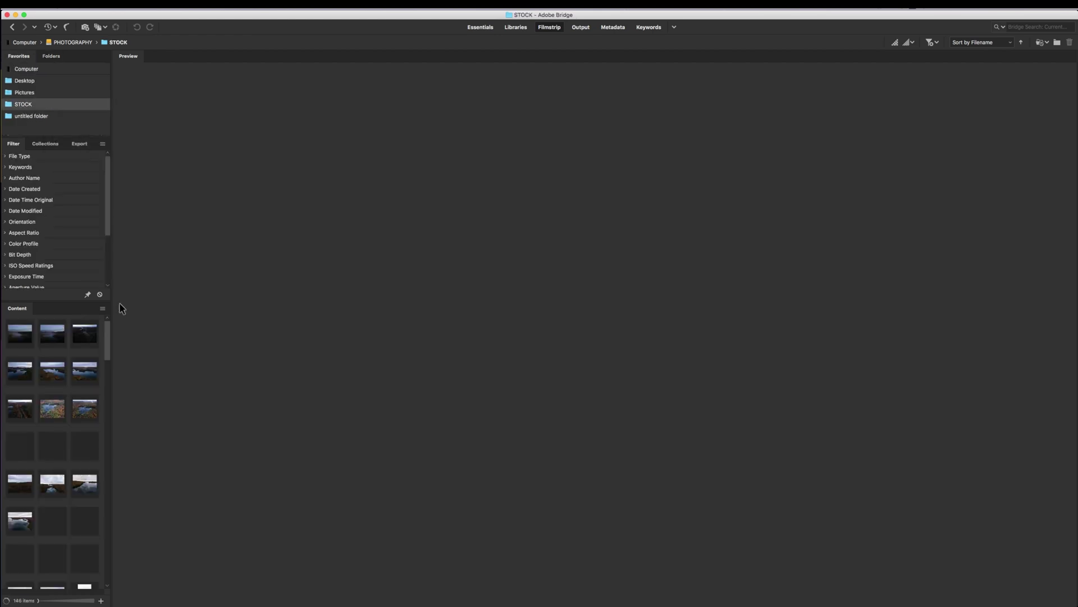
Step: Select drone shots DJI_0004 through DJI_0006 and move them into the untitled Favorites folder
{"action": "left_click", "coordinate": [26, 339]}
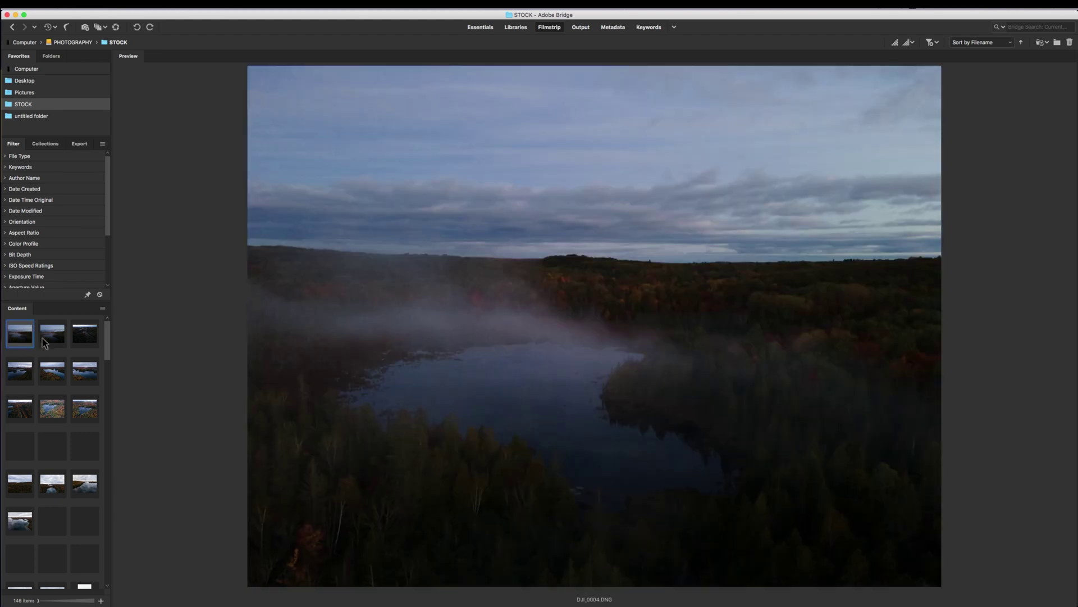
{"action": "left_click", "coordinate": [77, 340], "text": "shift"}
{"action": "right_click", "coordinate": [57, 334]}
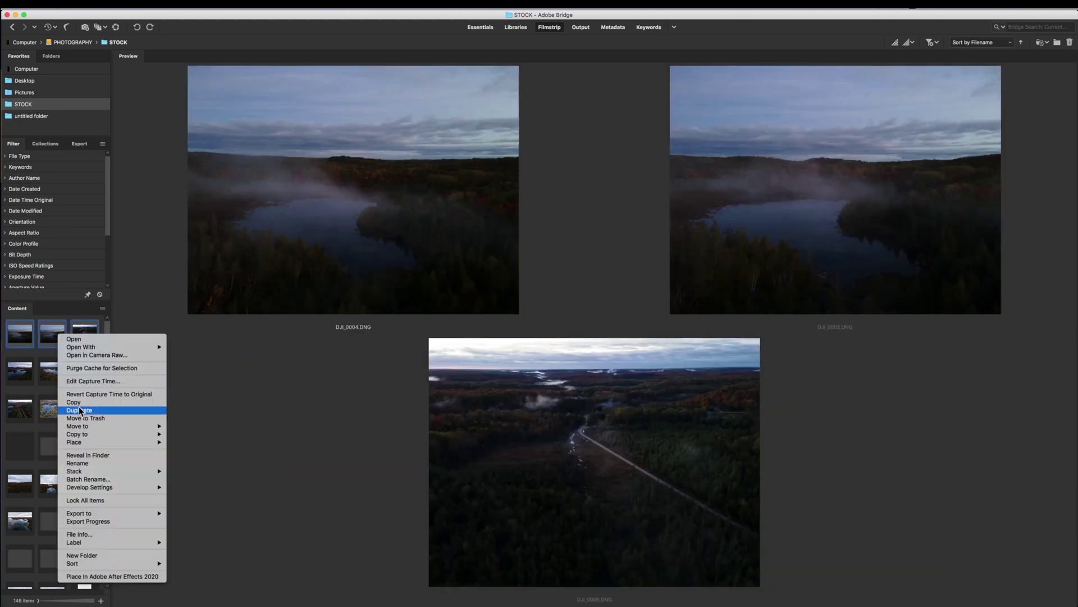
{"action": "mouse_move", "coordinate": [87, 430]}
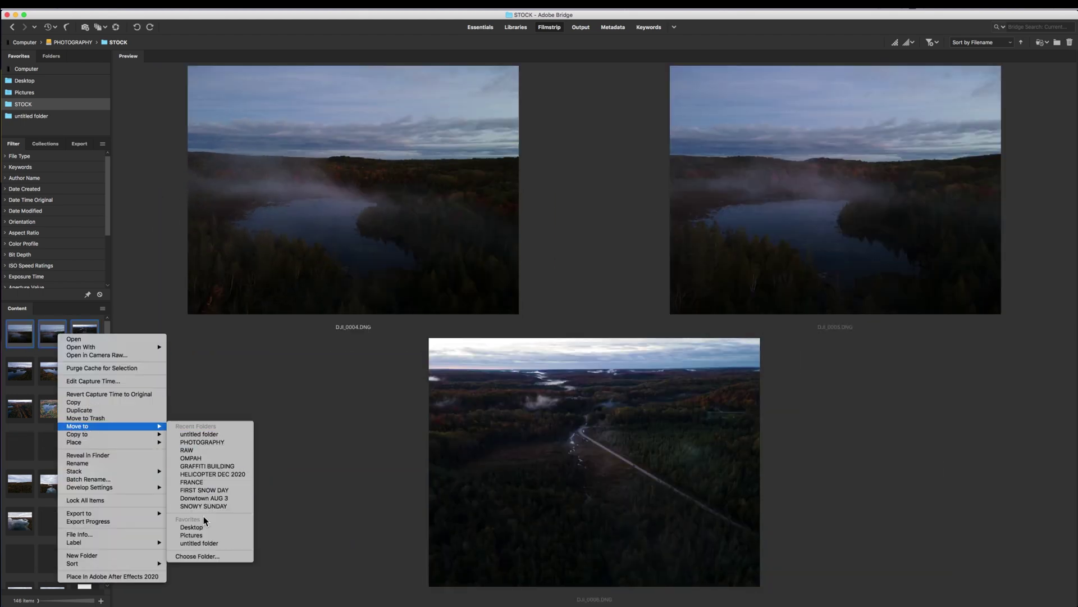
{"action": "left_click", "coordinate": [202, 542]}
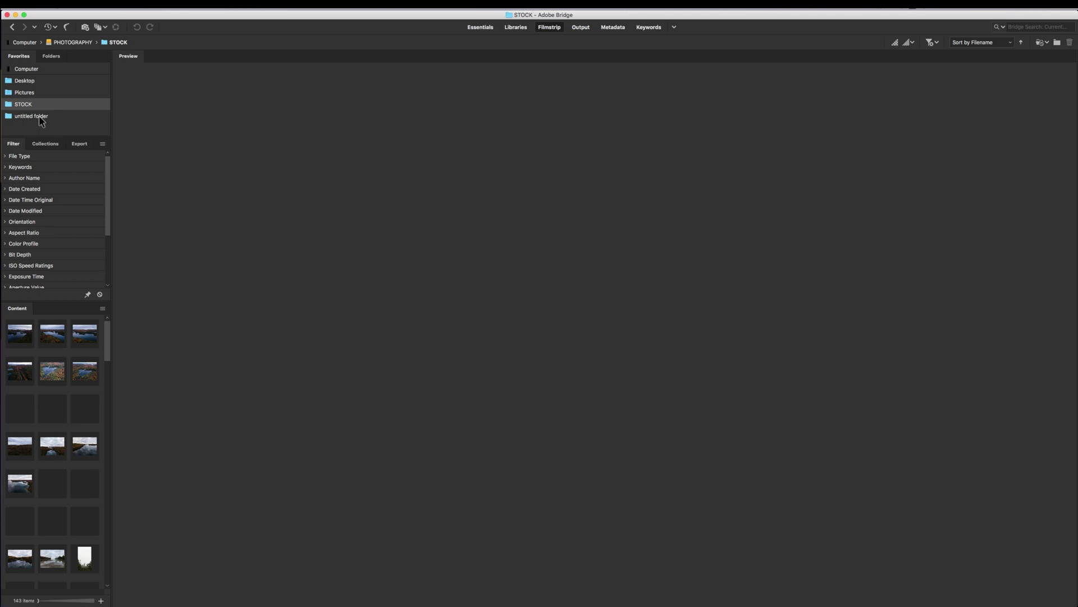
Step: Inspect the DJI_0023 lake aerial at 100%, checking the tree against the sky
{"action": "key", "text": "Right"}
{"action": "key", "text": "Right"}
{"action": "key", "text": "Right"}
{"action": "key", "text": "Right"}
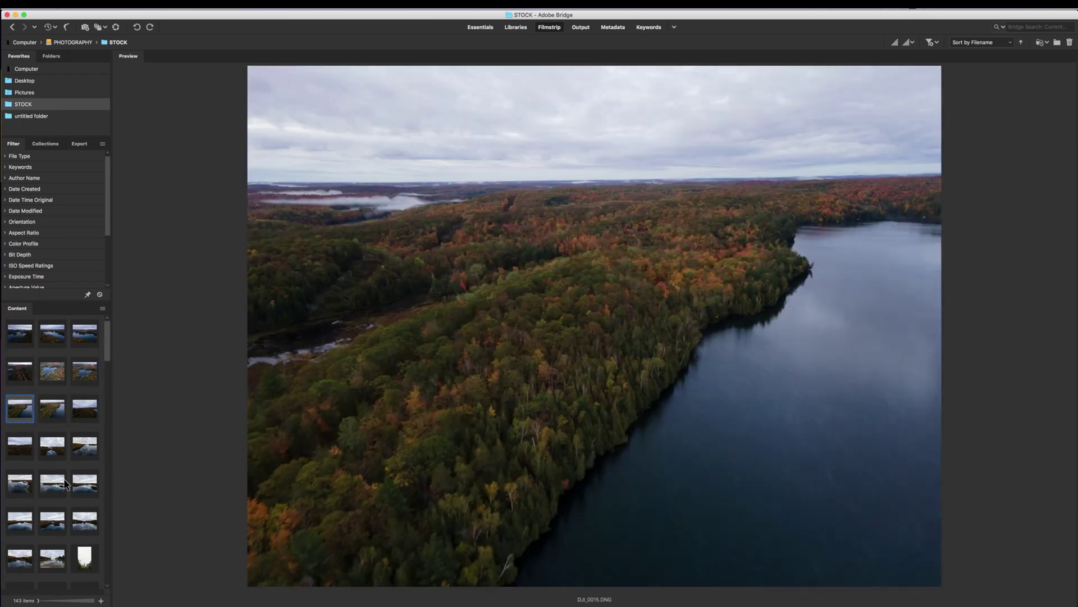
{"action": "key", "text": "Right"}
{"action": "key", "text": "Right"}
{"action": "key", "text": "Right"}
{"action": "key", "text": "Right"}
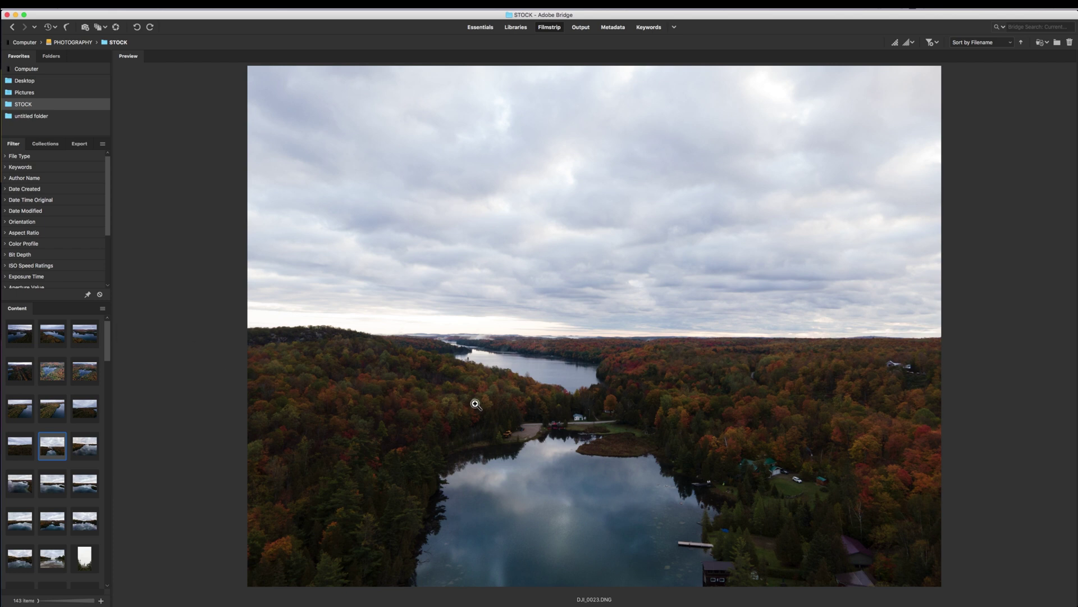
{"action": "left_click", "coordinate": [502, 397]}
{"action": "left_click_drag", "start_coordinate": [555, 471], "coordinate": [585, 456]}
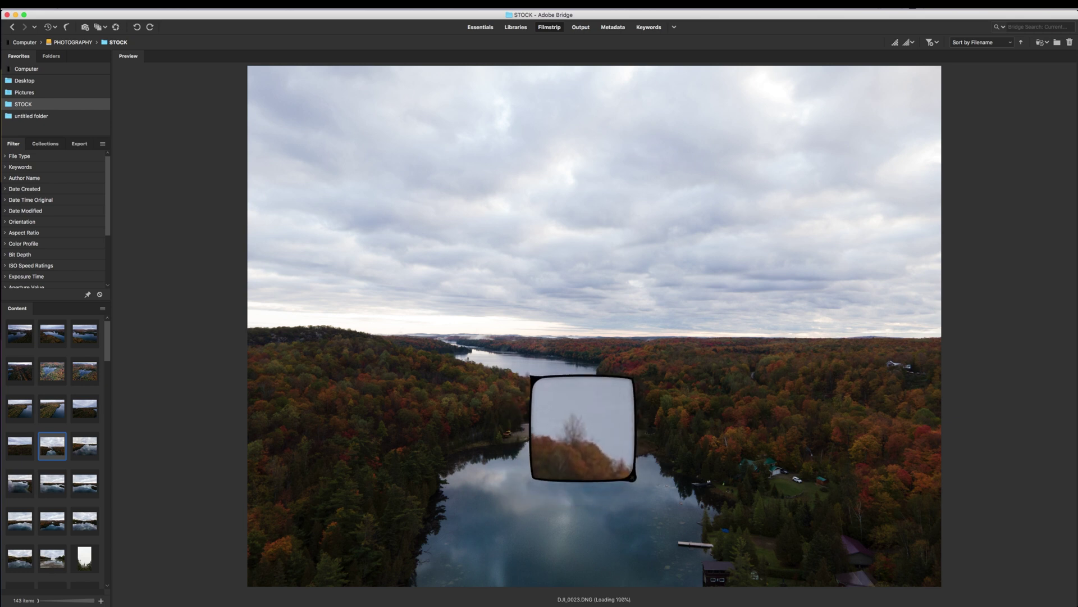
{"action": "left_click", "coordinate": [580, 447]}
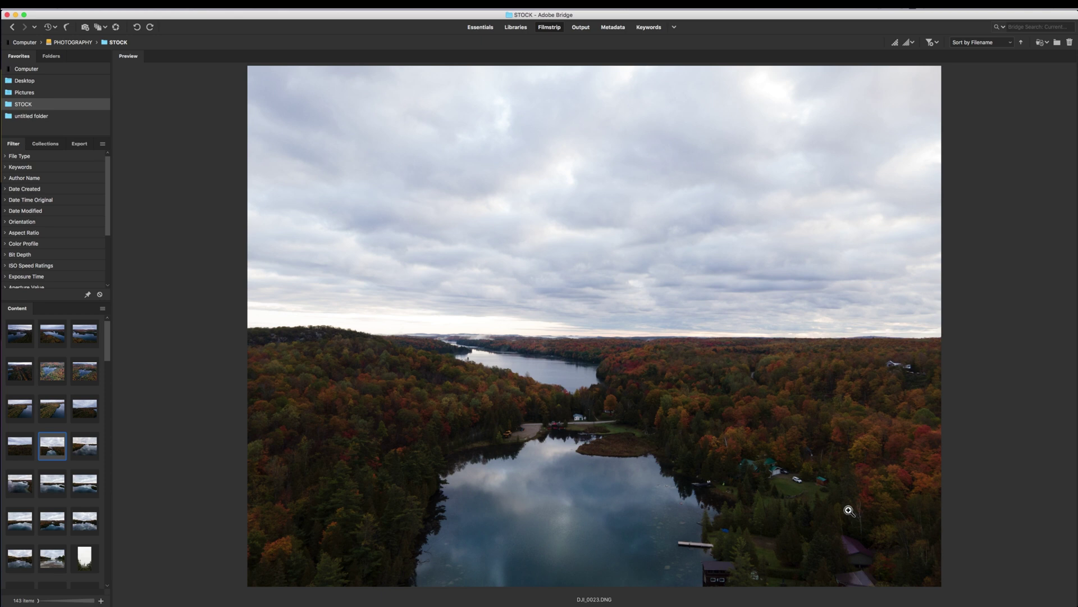
Step: Browse the Parliament, Supreme Court and city photos to reach the DSC08116 office tower
{"action": "key", "text": "Down"}
{"action": "key", "text": "Down"}
{"action": "key", "text": "Down"}
{"action": "key", "text": "Right"}
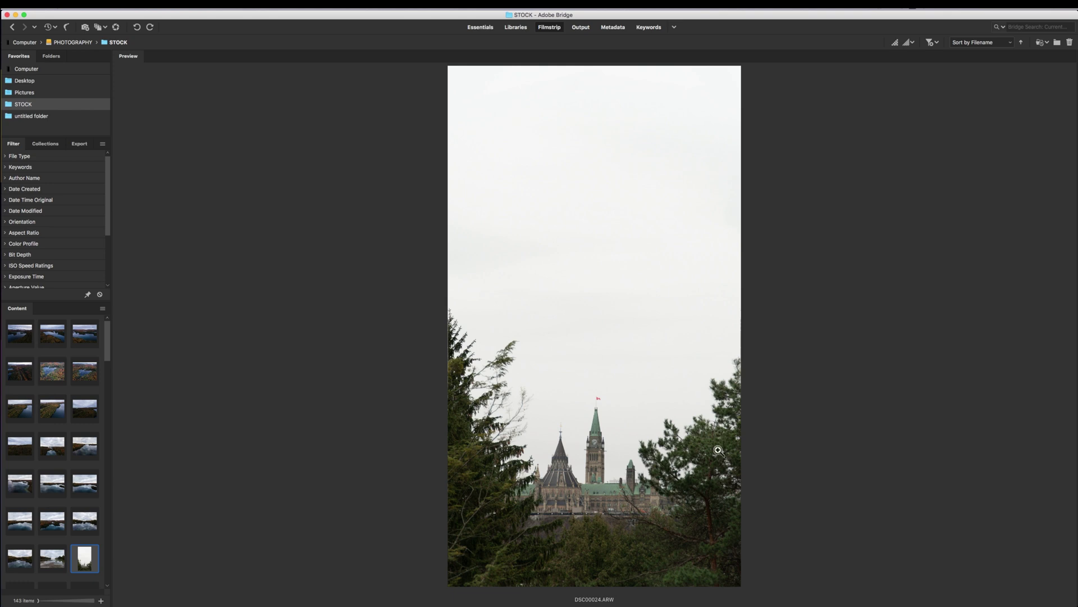
{"action": "key", "text": "Right"}
{"action": "key", "text": "Right"}
{"action": "key", "text": "Right"}
{"action": "key", "text": "Right"}
{"action": "key", "text": "Right"}
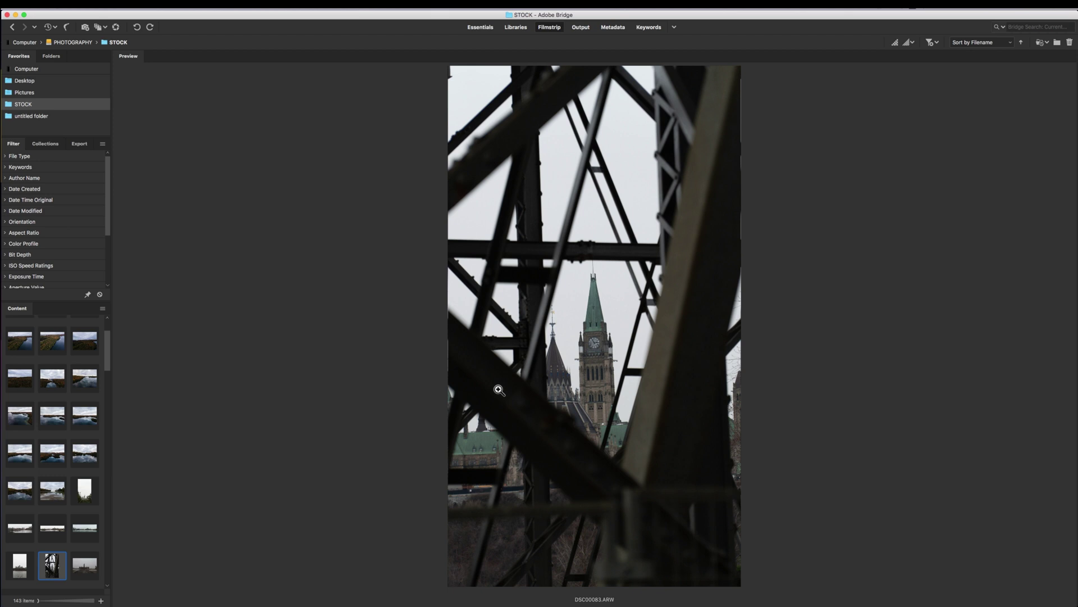
{"action": "key", "text": "Down"}
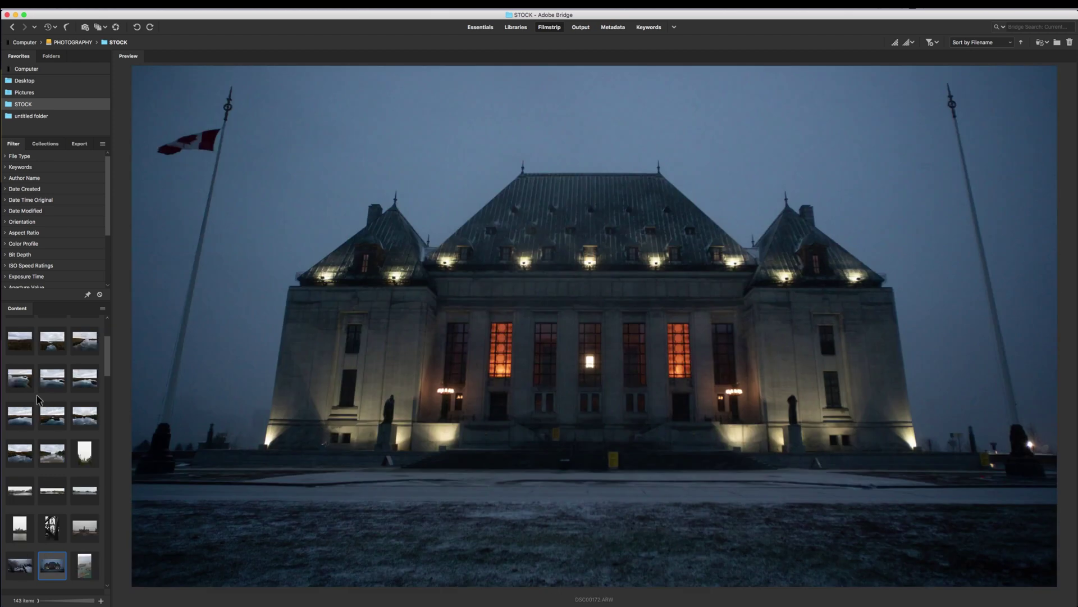
{"action": "key", "text": "Right"}
{"action": "key", "text": "Right"}
{"action": "key", "text": "Right"}
{"action": "key", "text": "Right"}
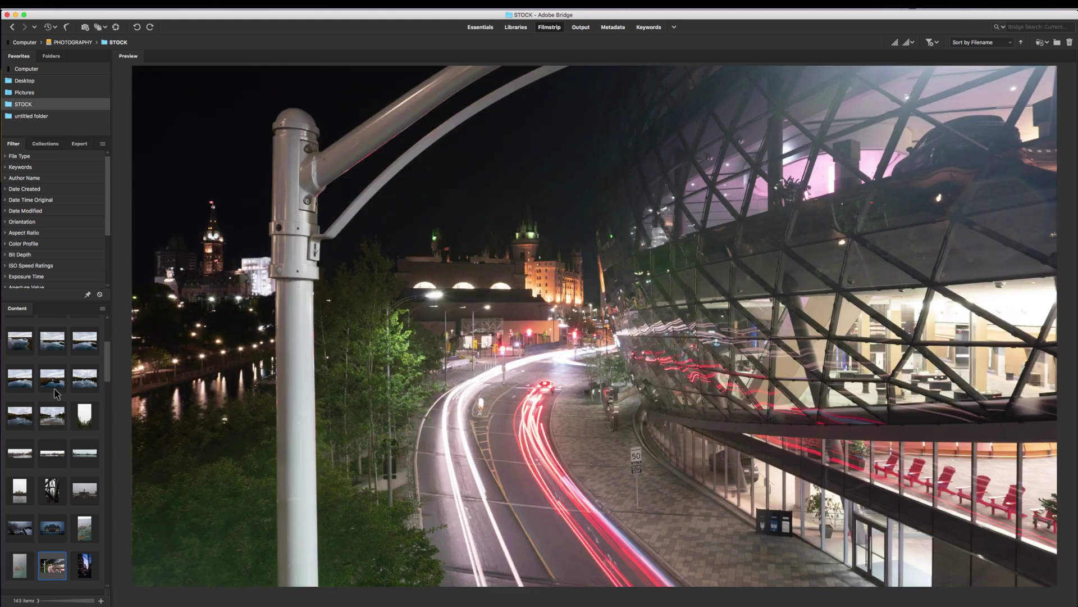
{"action": "key", "text": "Right"}
{"action": "key", "text": "Right"}
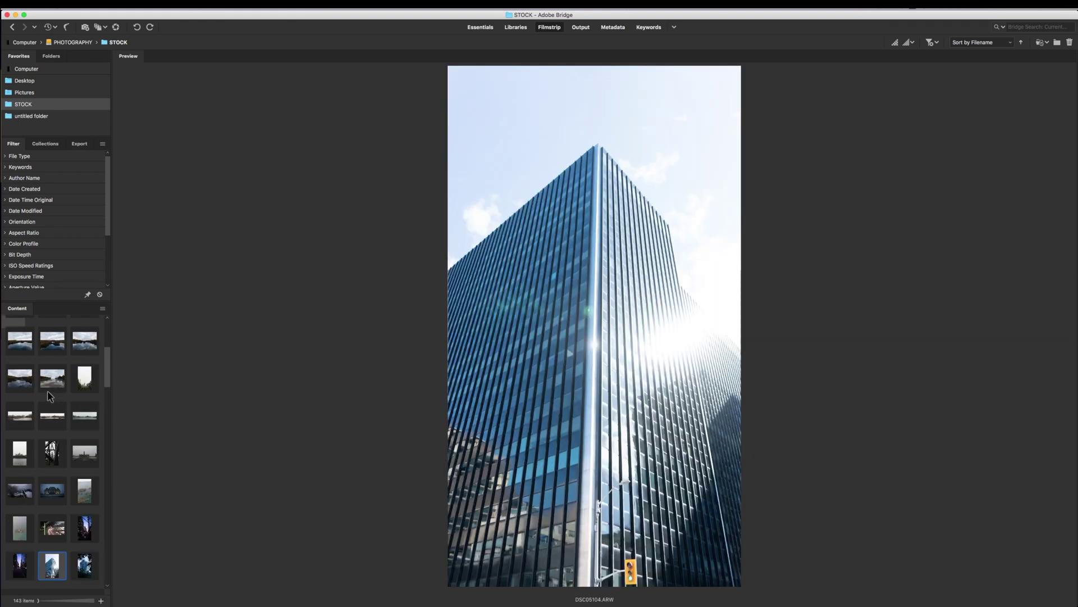
{"action": "key", "text": "Right"}
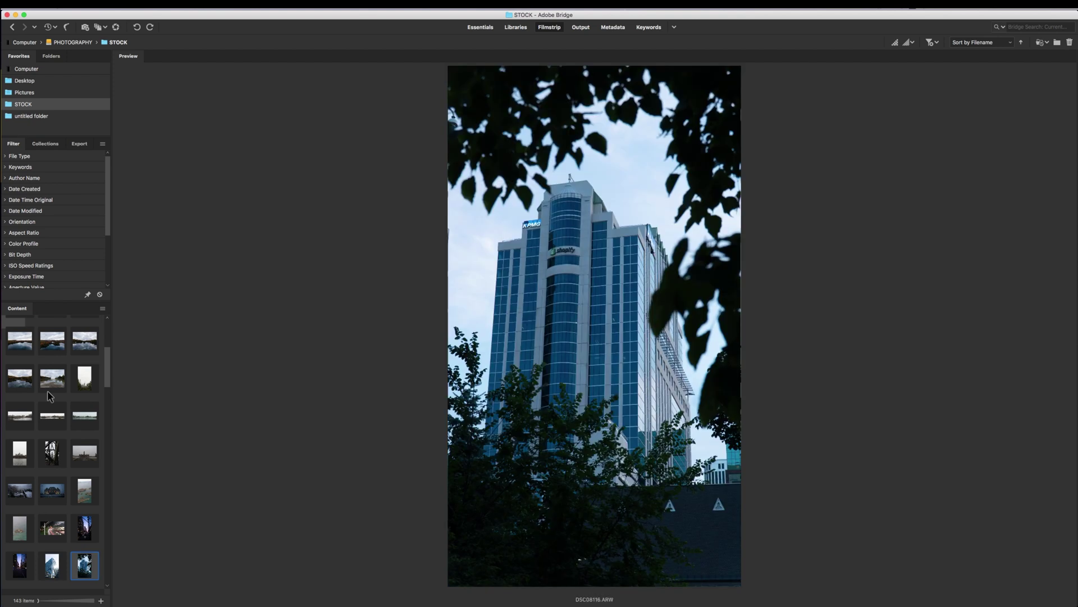
{"action": "key", "text": "Right"}
{"action": "key", "text": "Left"}
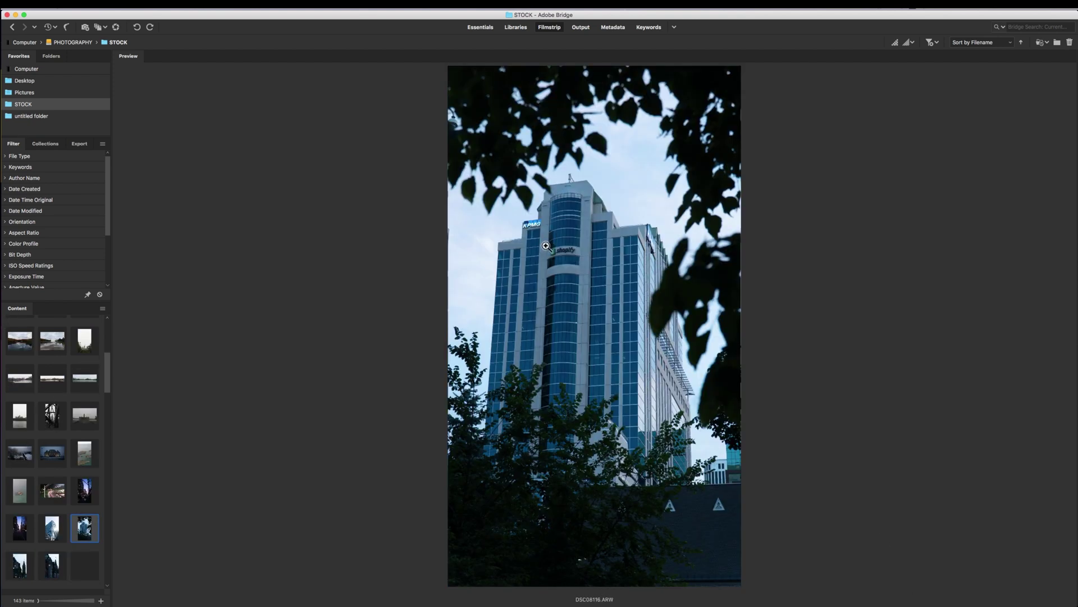
Step: Magnify the DSC08116 tower signs and the river photo's château detail at 100%
{"action": "left_click", "coordinate": [530, 225]}
{"action": "left_click_drag", "start_coordinate": [530, 224], "coordinate": [573, 295]}
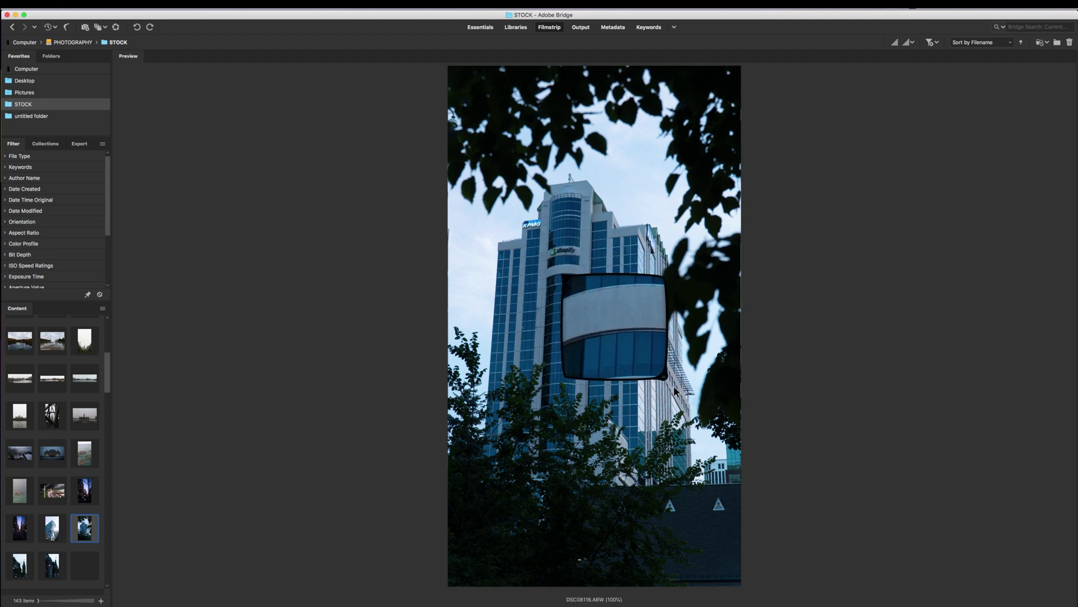
{"action": "left_click_drag", "start_coordinate": [673, 385], "coordinate": [745, 457]}
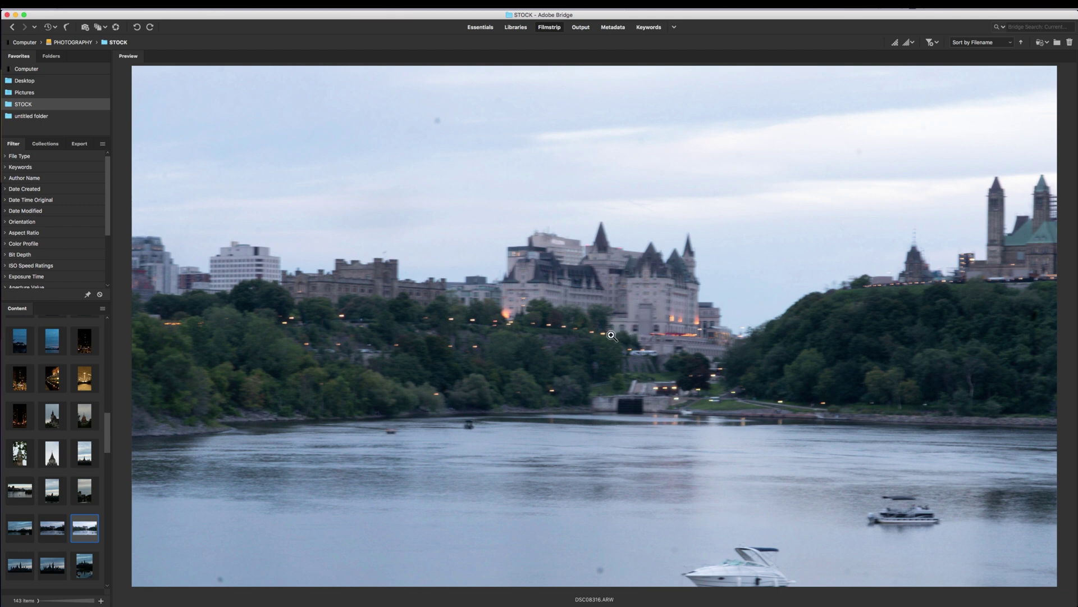
{"action": "left_click", "coordinate": [629, 273]}
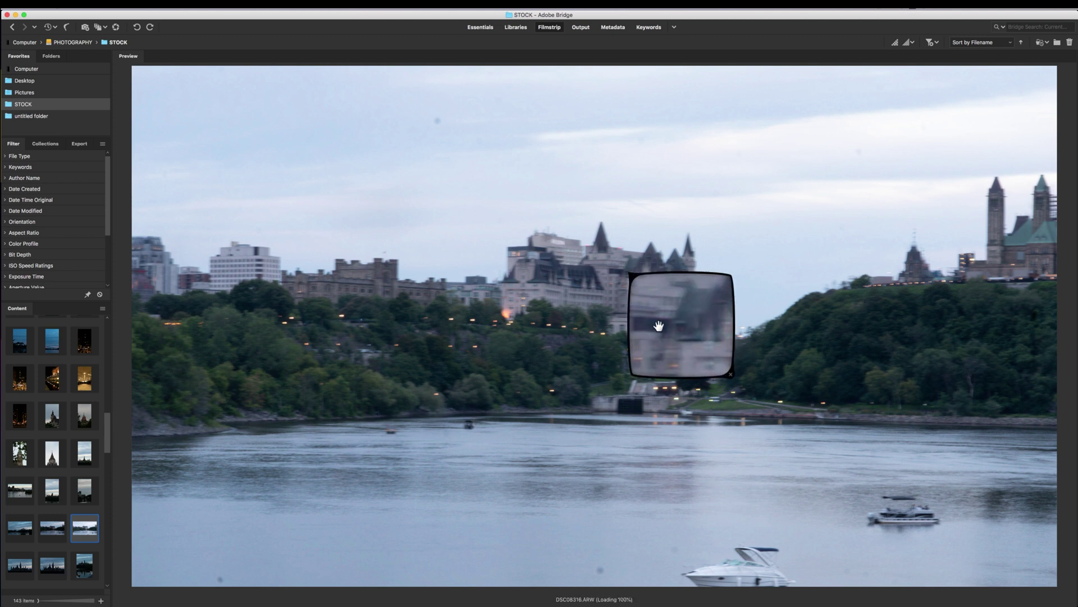
{"action": "left_click_drag", "start_coordinate": [659, 325], "coordinate": [621, 332]}
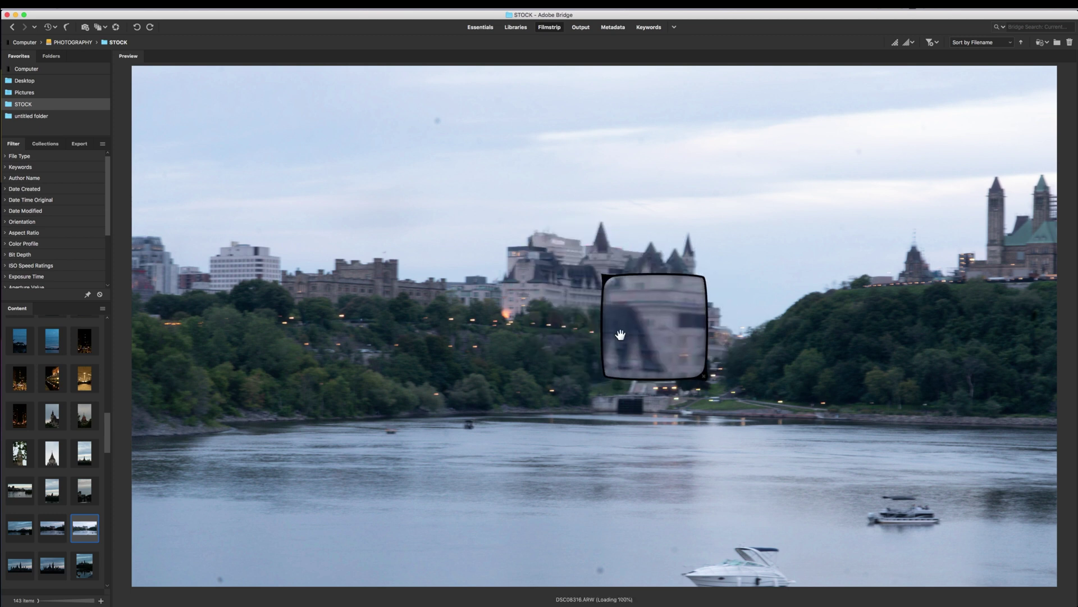
{"action": "right_click", "coordinate": [85, 542]}
Step: Move the river château photo and the dark Parliament shot into the untitled folder
{"action": "mouse_move", "coordinate": [121, 440]}
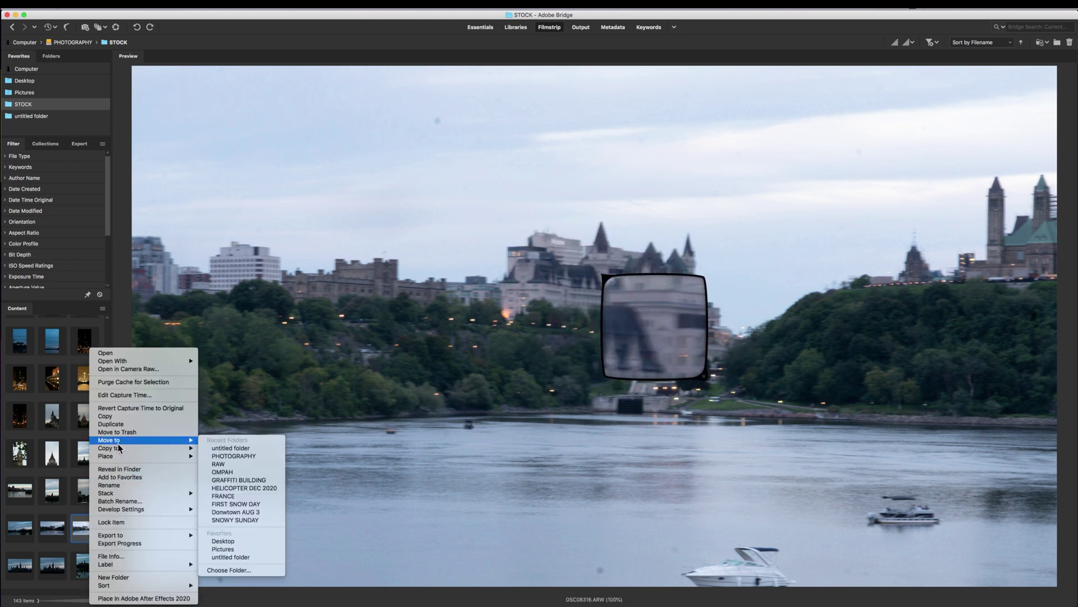
{"action": "left_click", "coordinate": [234, 556]}
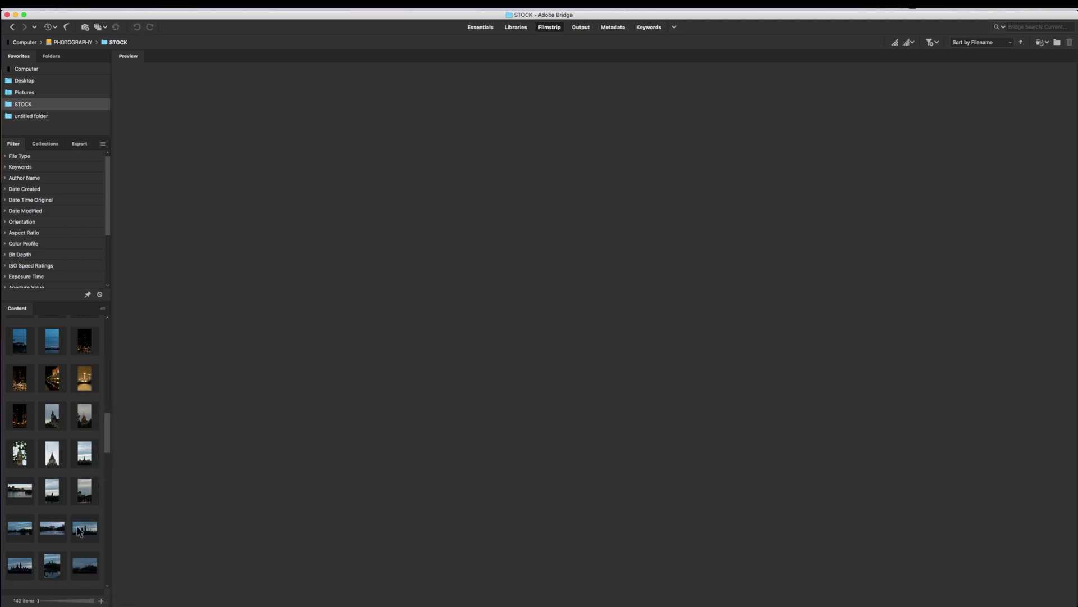
{"action": "left_click", "coordinate": [78, 532]}
{"action": "key", "text": "Down"}
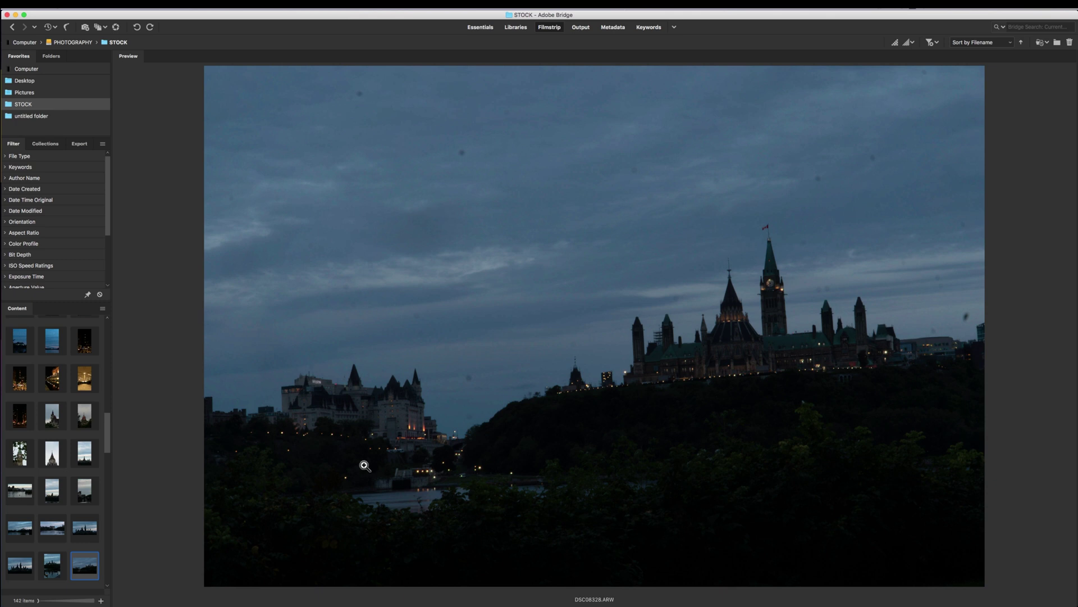
{"action": "right_click", "coordinate": [91, 568]}
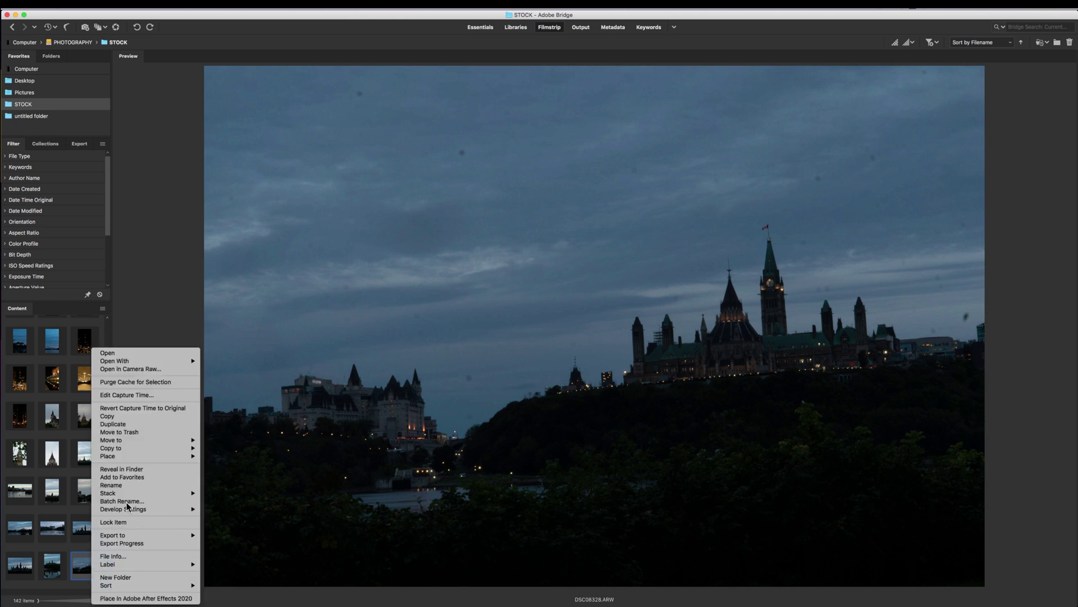
{"action": "mouse_move", "coordinate": [123, 439]}
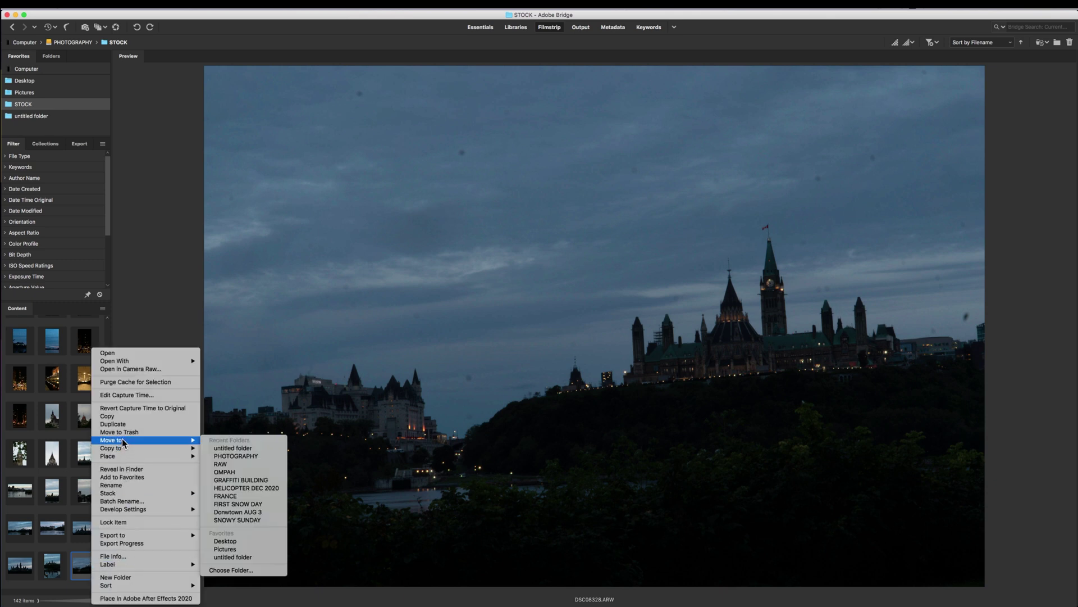
{"action": "left_click", "coordinate": [240, 557]}
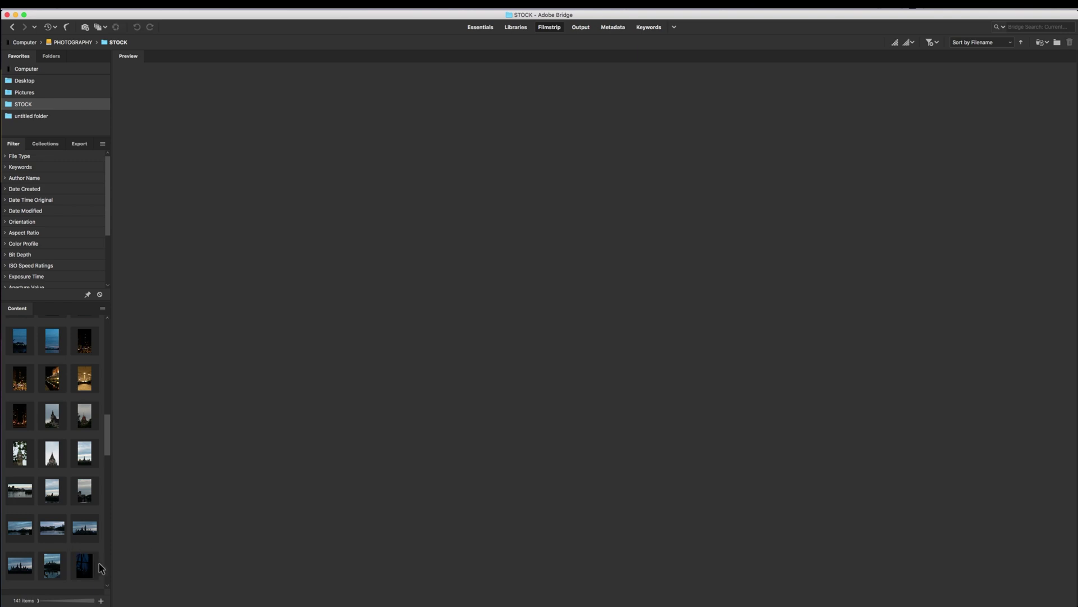
Step: Move the misty lake photo DSC09044.ARW into the untitled folder, leaving 140 items
{"action": "left_click", "coordinate": [90, 569]}
{"action": "key", "text": "Down"}
{"action": "key", "text": "Down"}
{"action": "key", "text": "Down"}
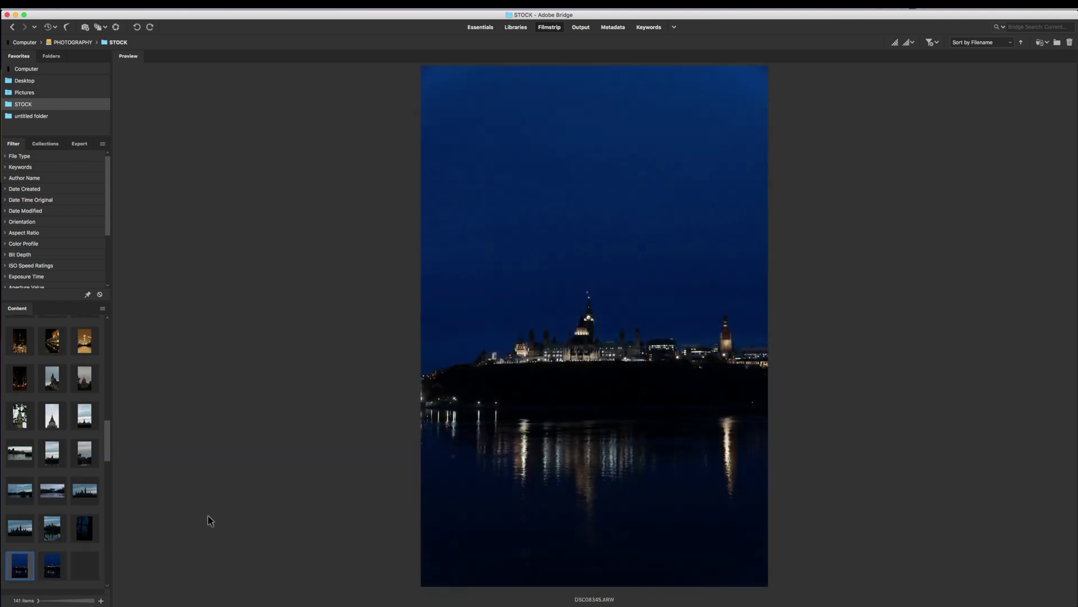
{"action": "right_click", "coordinate": [20, 500]}
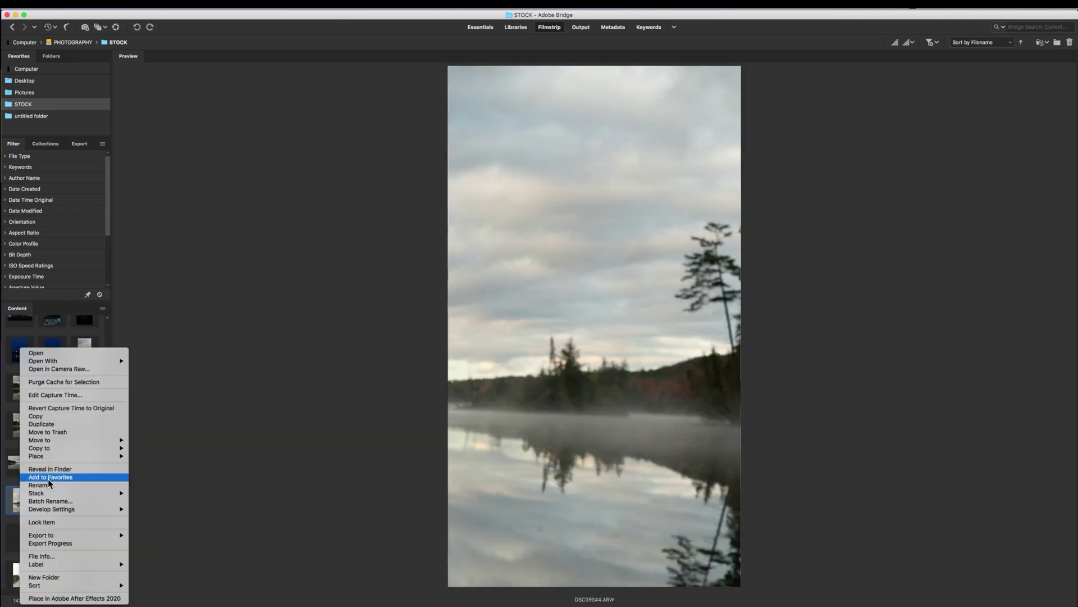
{"action": "mouse_move", "coordinate": [65, 440]}
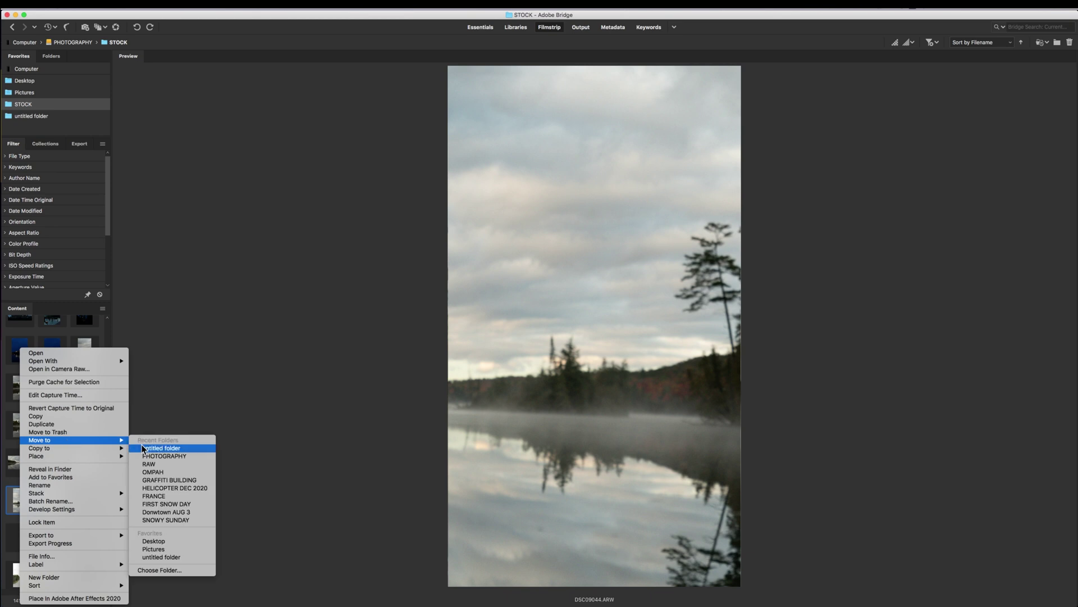
{"action": "left_click", "coordinate": [156, 556]}
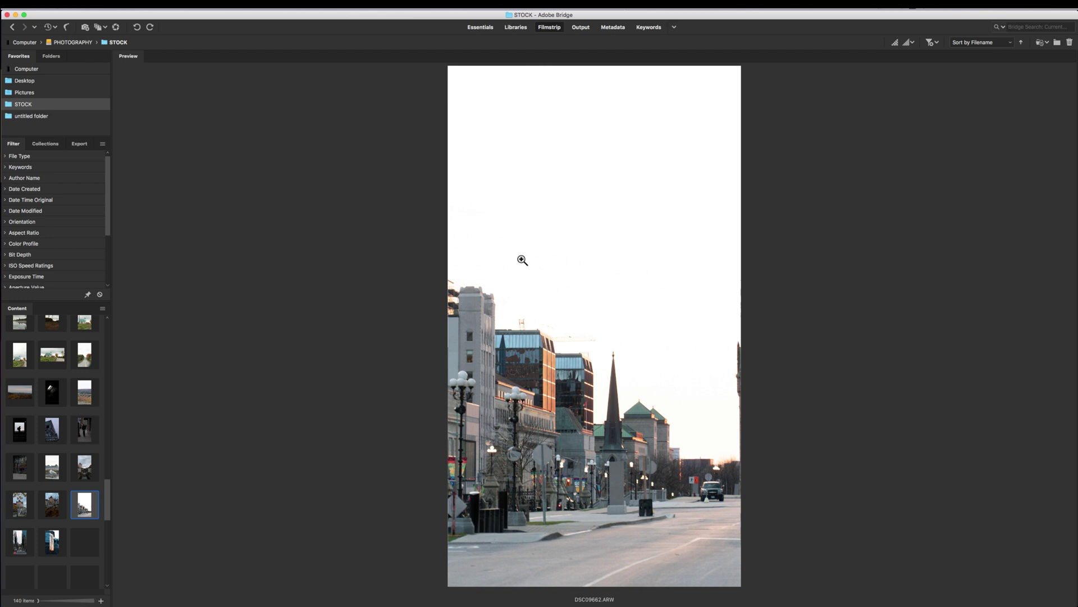
{"action": "right_click", "coordinate": [91, 501]}
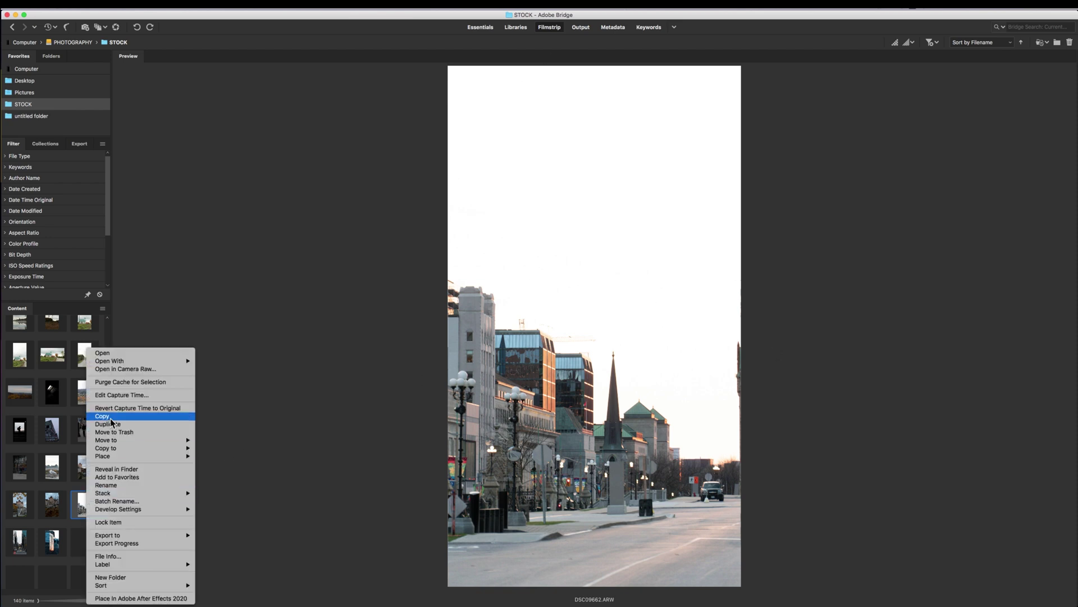
Step: Edit DSC09662.ARW in Camera Raw: Exposure −2.45, Highlights/Whites −100, Shadows +58, Blacks +24
{"action": "left_click", "coordinate": [124, 369]}
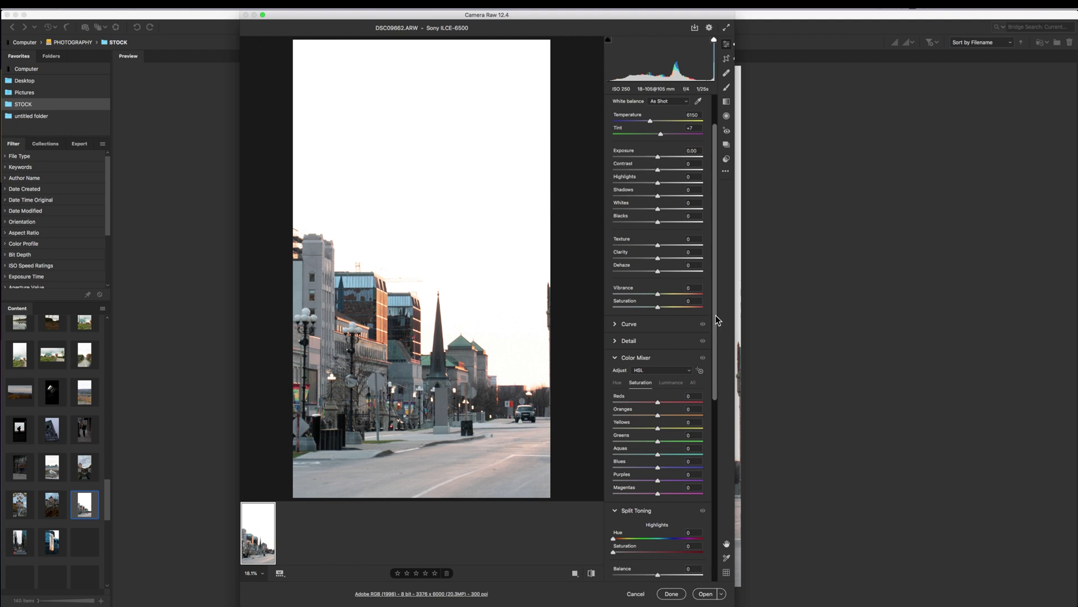
{"action": "left_click_drag", "start_coordinate": [717, 320], "coordinate": [718, 205]}
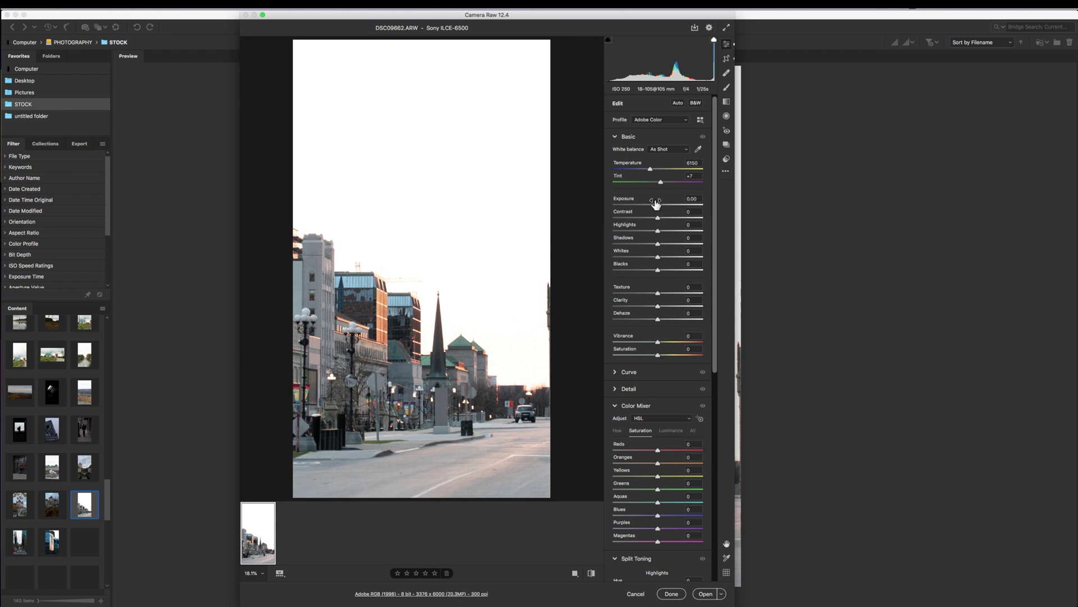
{"action": "left_click_drag", "start_coordinate": [656, 203], "coordinate": [647, 205]}
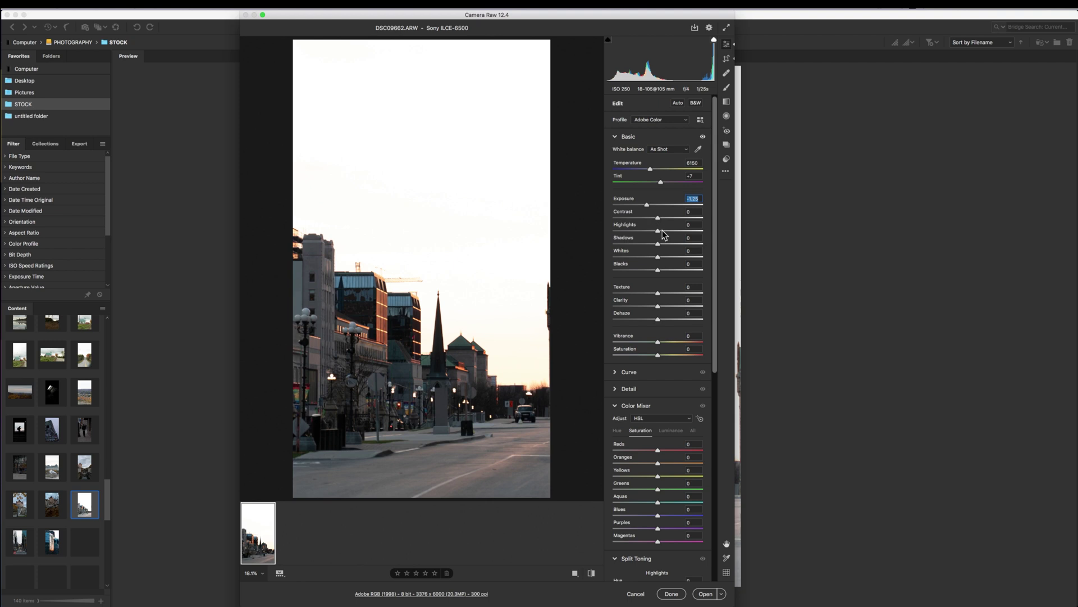
{"action": "left_click_drag", "start_coordinate": [658, 257], "coordinate": [602, 238]}
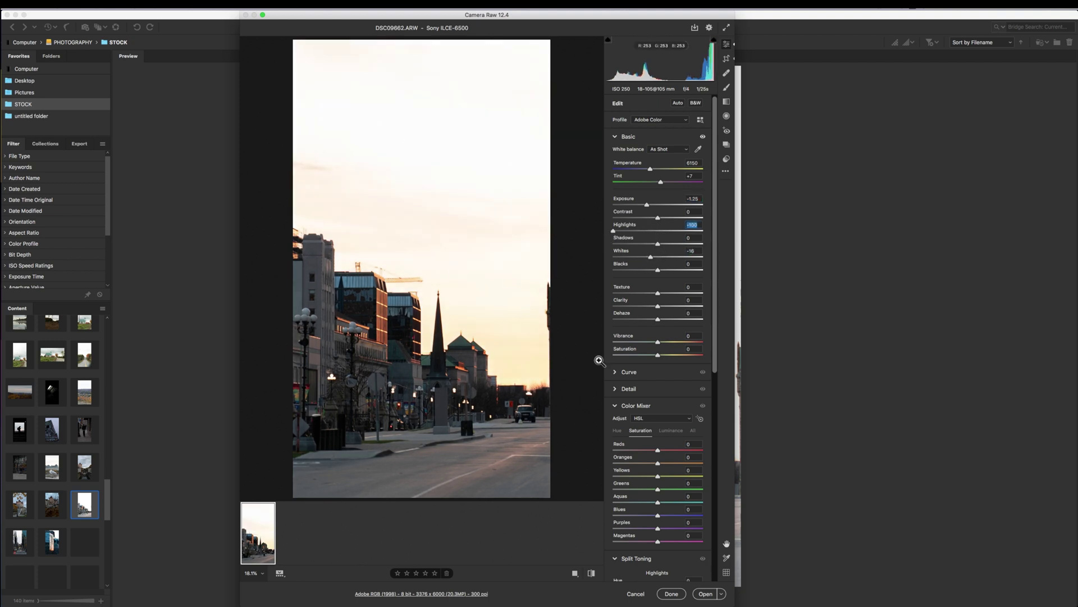
{"action": "left_click_drag", "start_coordinate": [650, 258], "coordinate": [578, 267]}
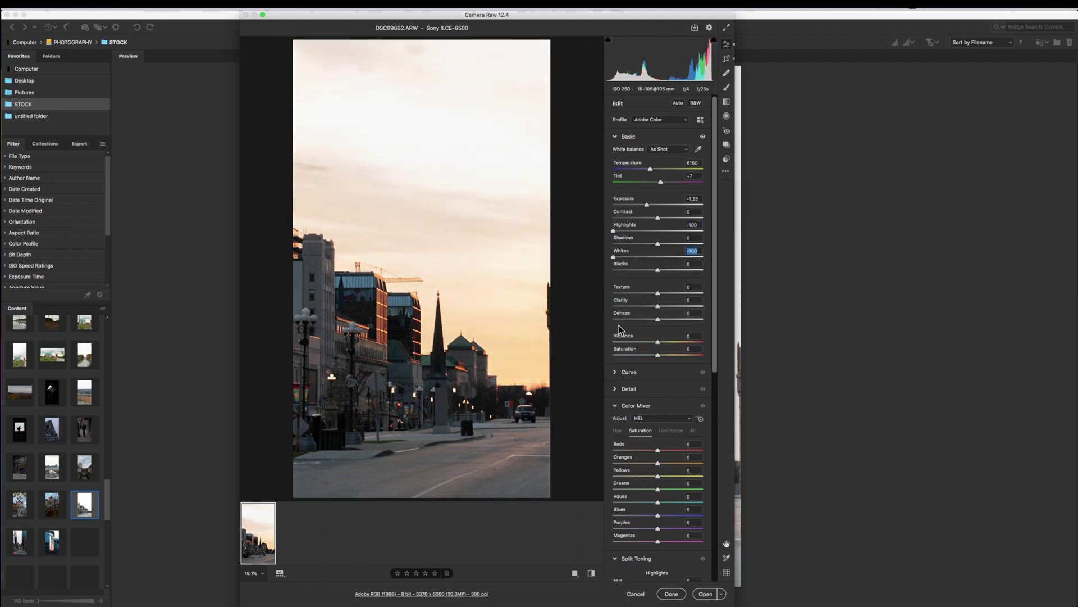
{"action": "left_click_drag", "start_coordinate": [645, 205], "coordinate": [635, 206]}
{"action": "left_click_drag", "start_coordinate": [660, 271], "coordinate": [655, 218]}
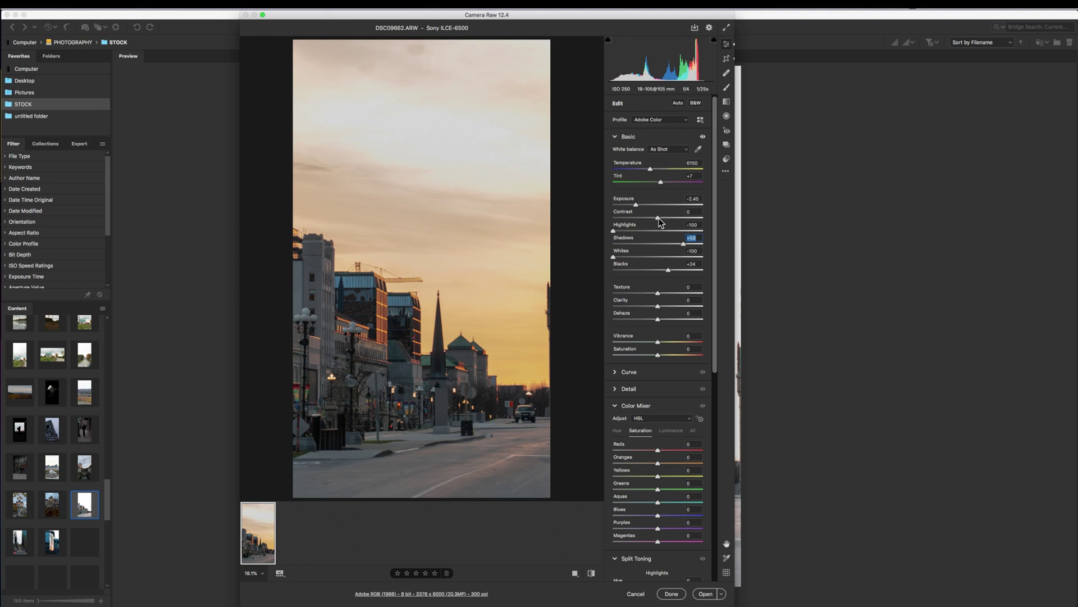
{"action": "left_click", "coordinate": [673, 595]}
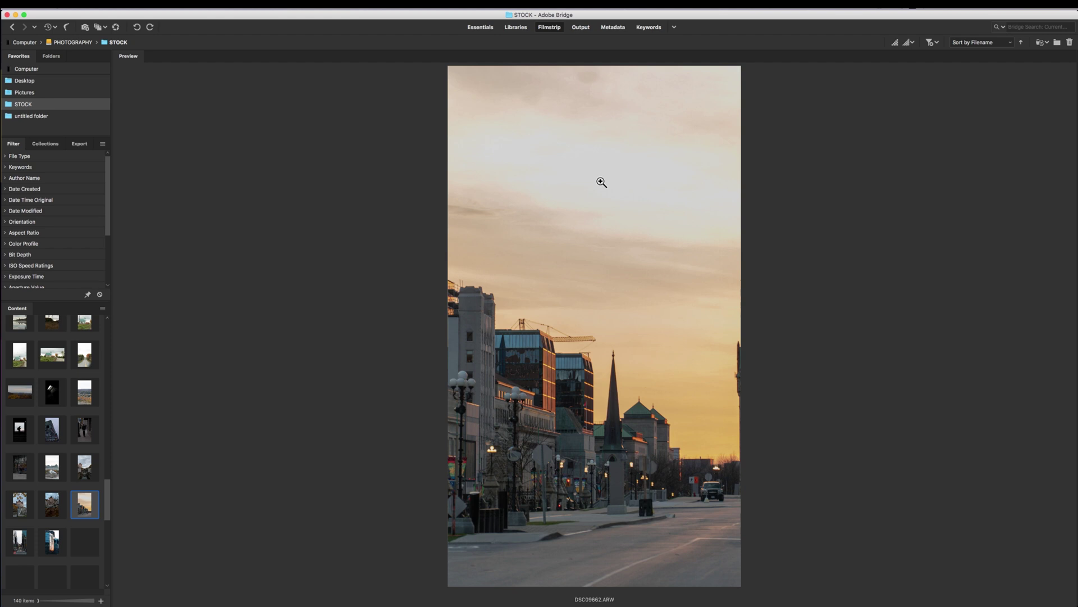
Step: Reject the current photo, leaving 139 items, and preview the tunnel boat photo IMG_8847.CR2
{"action": "key", "text": "super+BackSpace"}
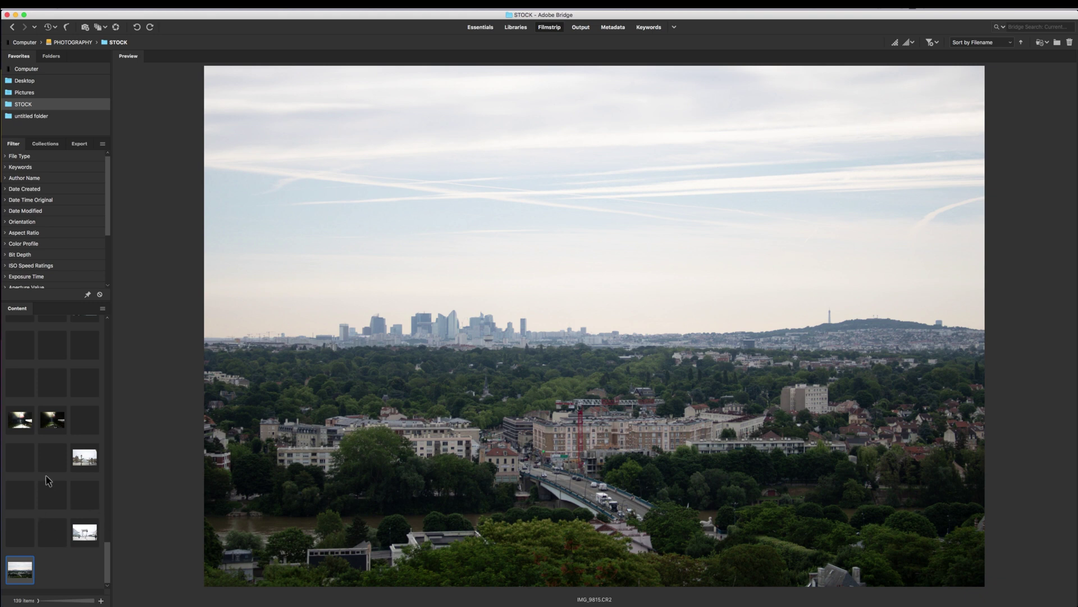
{"action": "left_click", "coordinate": [52, 420]}
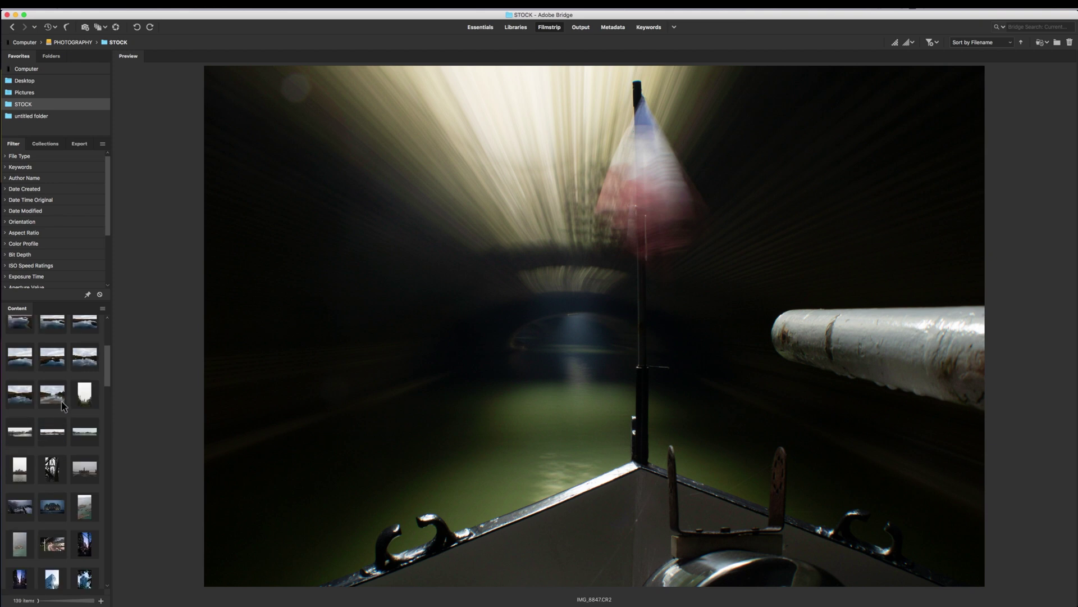
{"action": "left_click", "coordinate": [480, 27]}
Step: Scroll the large thumbnail grid up to the DJI autumn lake aerials, then show keywords alongside a detailed list
{"action": "scroll", "coordinate": [388, 190], "scroll_direction": "up", "scroll_amount": 20}
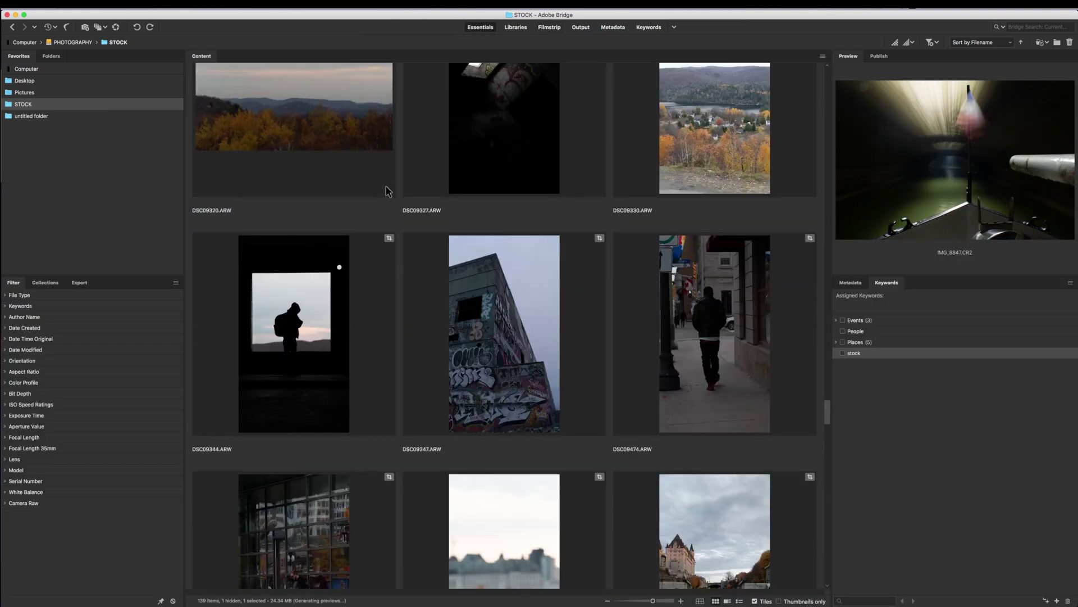
{"action": "scroll", "coordinate": [386, 195], "scroll_direction": "up", "scroll_amount": 5}
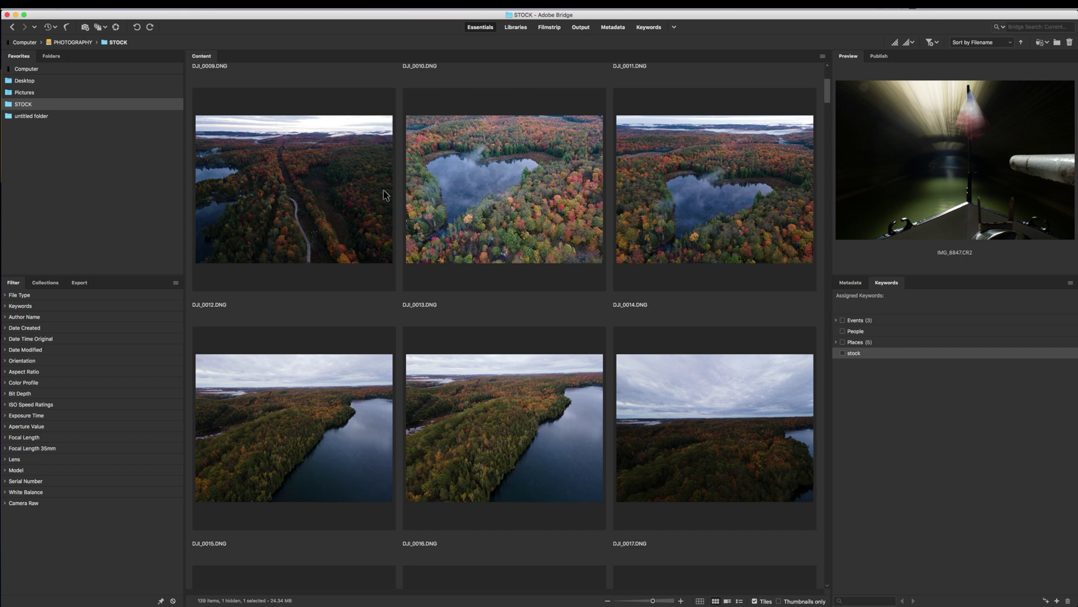
{"action": "key", "text": "super+F6"}
Step: Scroll to the top of the list and review DJI_0009 through DJI_0013 in turn
{"action": "scroll", "coordinate": [330, 306], "scroll_direction": "up", "scroll_amount": 5}
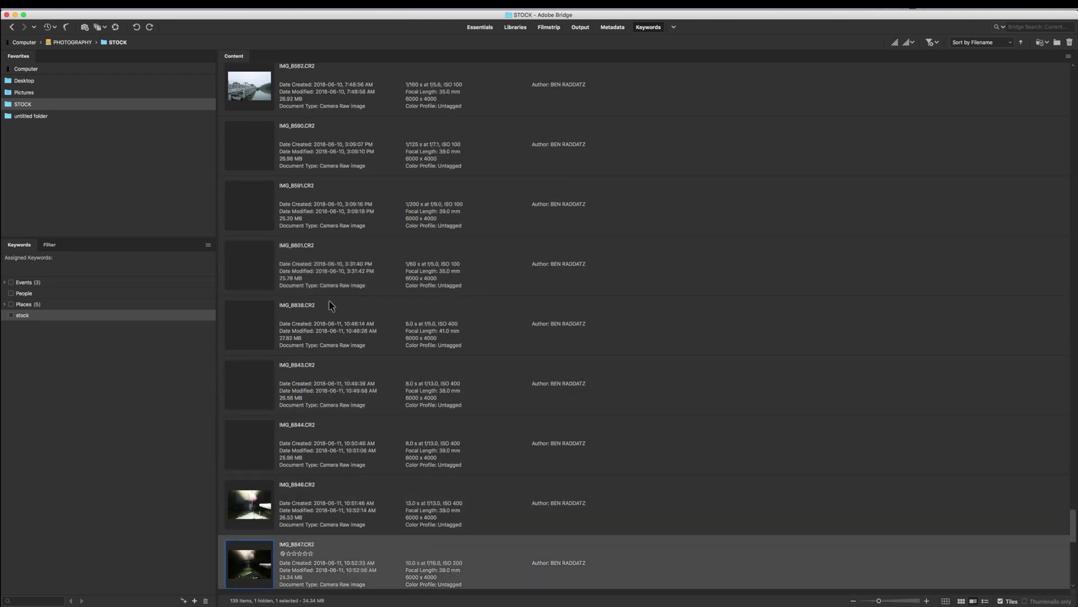
{"action": "scroll", "coordinate": [330, 305], "scroll_direction": "up", "scroll_amount": 20}
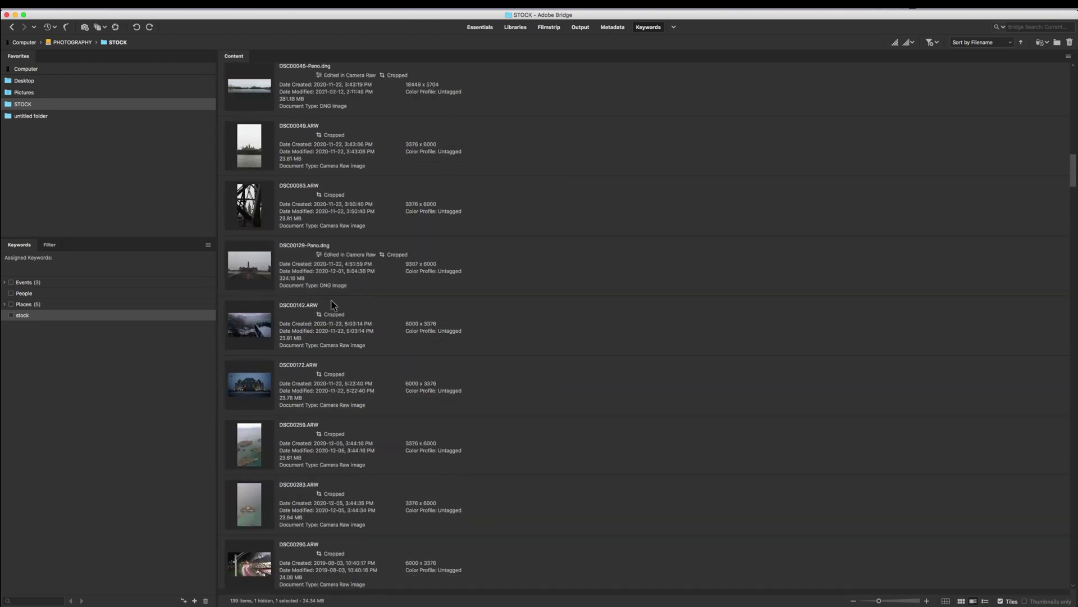
{"action": "scroll", "coordinate": [331, 305], "scroll_direction": "up", "scroll_amount": 10}
{"action": "left_click", "coordinate": [522, 116]}
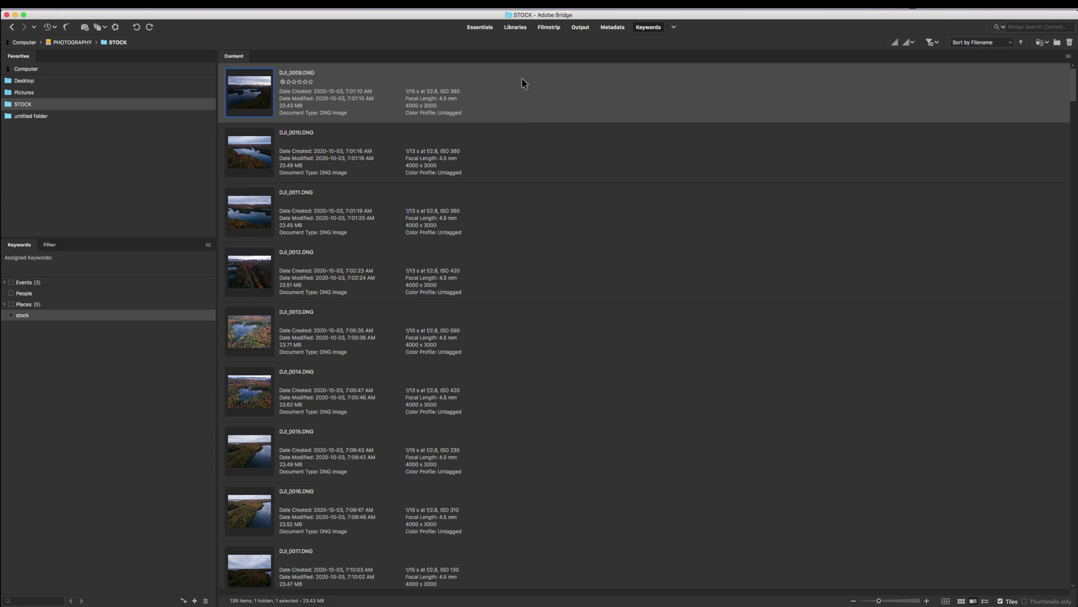
{"action": "left_click", "coordinate": [534, 166]}
{"action": "left_click", "coordinate": [530, 223]}
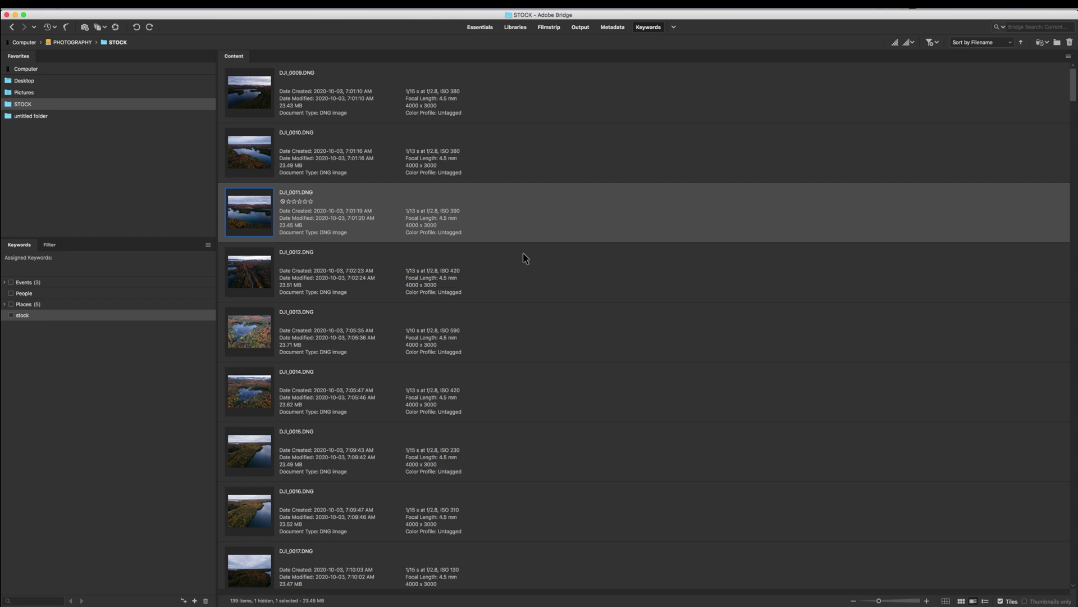
{"action": "left_click", "coordinate": [525, 262]}
{"action": "left_click", "coordinate": [523, 351]}
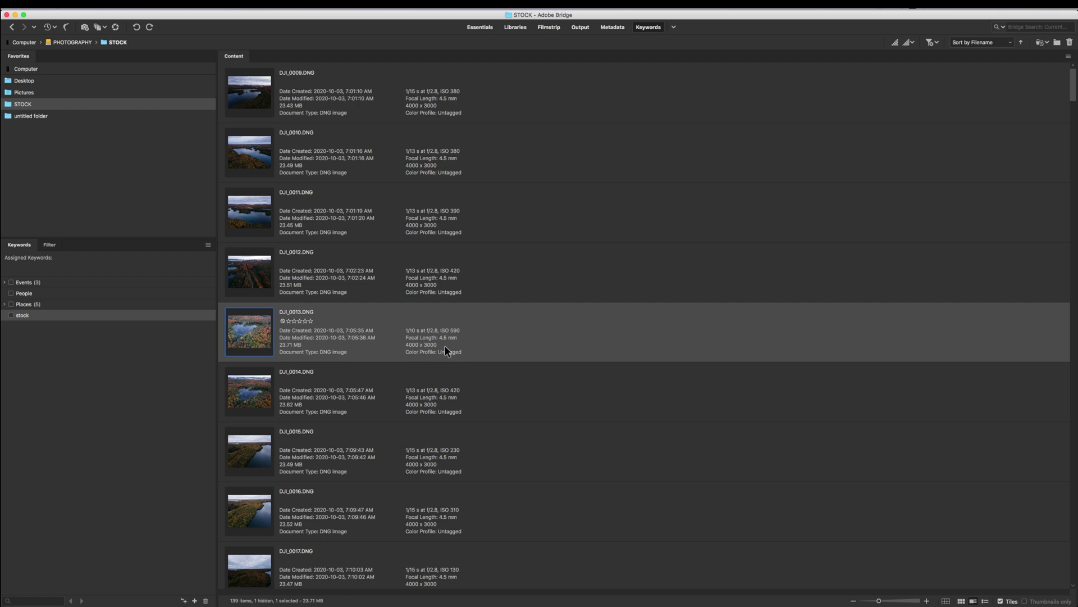
{"action": "scroll", "coordinate": [442, 345], "scroll_direction": "down", "scroll_amount": 10}
{"action": "scroll", "coordinate": [443, 346], "scroll_direction": "up", "scroll_amount": 15}
{"action": "scroll", "coordinate": [513, 291], "scroll_direction": "down", "scroll_amount": 15}
{"action": "scroll", "coordinate": [516, 297], "scroll_direction": "up", "scroll_amount": 15}
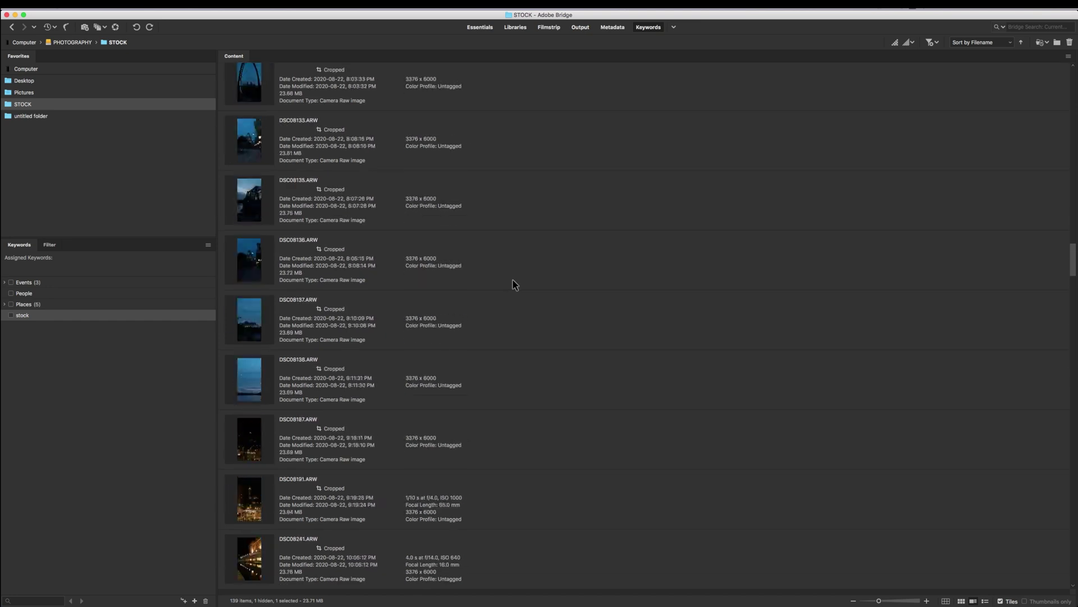